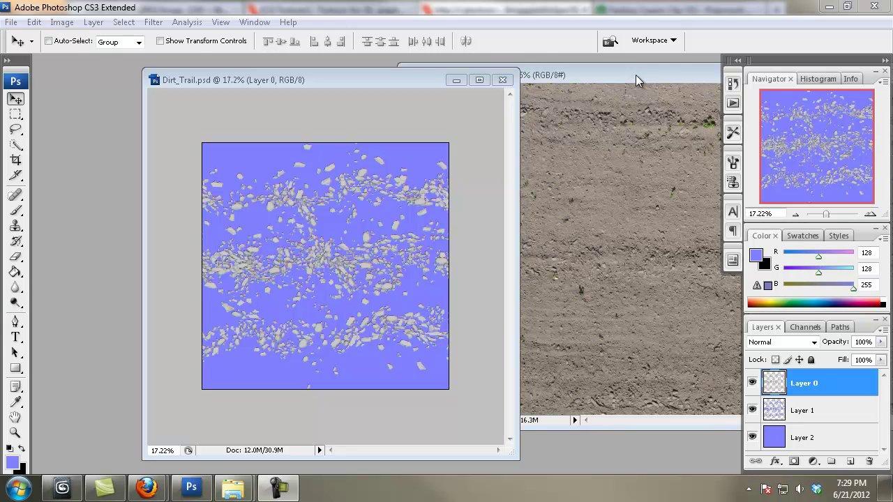
Copy the dirt photo into Dirt_Trail.psd, scale its height to 107.7% to fill the canvas, and place it beneath Layer 0
click(636, 75)
drag(584, 211, 333, 269)
key(ctrl+t)
drag(359, 160, 358, 143)
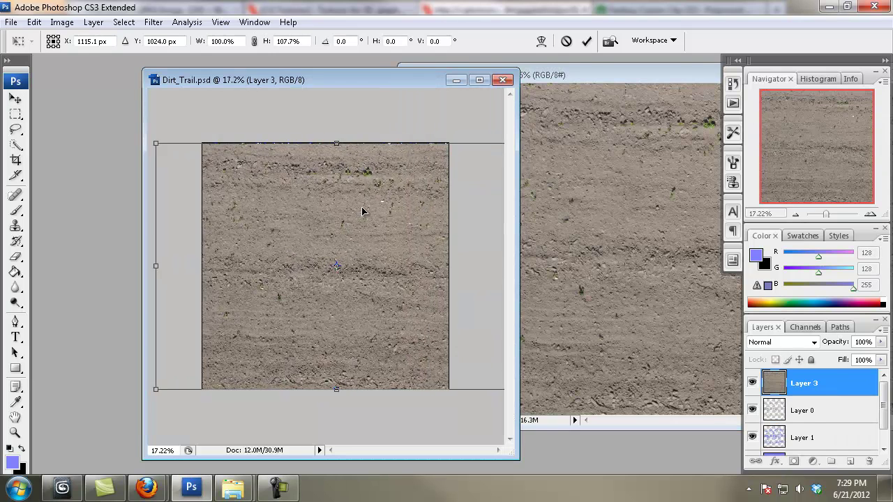
key(Return)
drag(814, 385, 782, 413)
Duplicate Layer 0 and rename the original rock layer original_bake
click(813, 387)
key(ctrl+j)
double_click(808, 411)
text(original_bake)
key(Return)
Create a layer group named diffuse and put Layer 0 copy, Layer 3 and original_bake in it, in that order
click(808, 385)
click(831, 462)
text(diffuse)
key(Return)
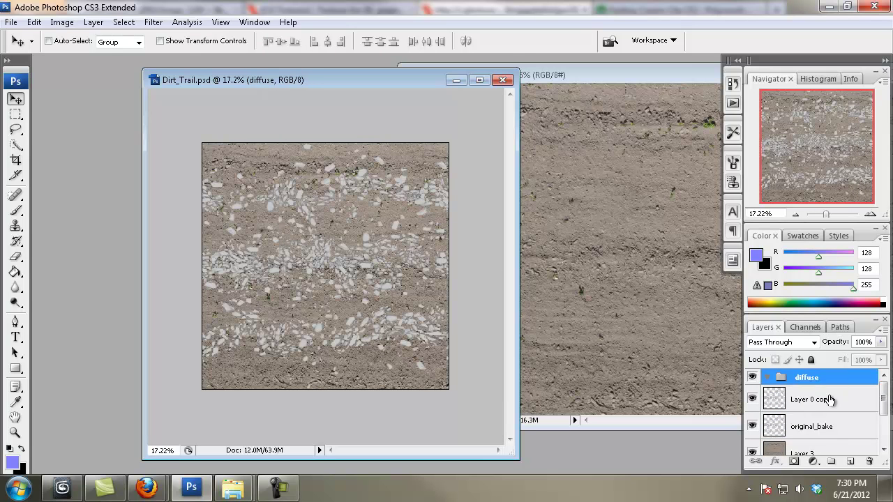
scroll(831, 399, down, 1)
drag(815, 410, 814, 445)
click(812, 406)
shift+click(812, 389)
drag(810, 393, 808, 379)
scroll(827, 413, down, 2)
click(831, 434)
scroll(823, 428, up, 1)
drag(824, 428, 817, 376)
scroll(851, 408, down, 1)
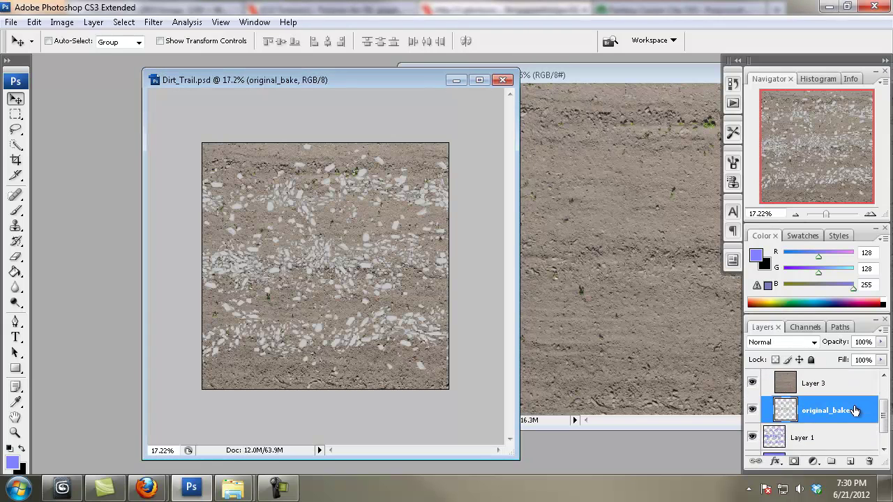
Create a layer group named normal and move Layer 1 and Layer 2 into it
click(816, 437)
click(831, 461)
text(normal)
key(Return)
scroll(838, 413, down, 2)
click(813, 424)
shift+click(809, 447)
drag(810, 424, 808, 399)
Set Layer 0 copy's blend mode to Overlay and fit the maximized document in the window
scroll(832, 412, up, 3)
scroll(829, 403, up, 1)
click(827, 394)
click(782, 342)
click(768, 173)
click(480, 80)
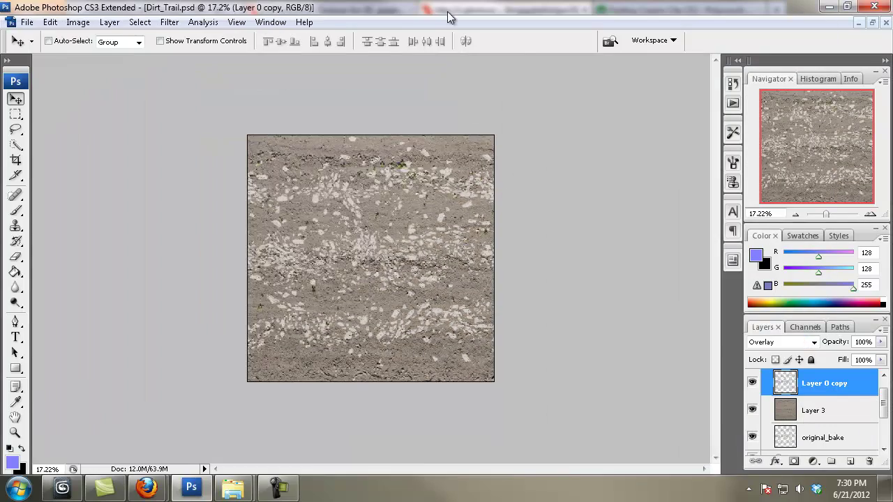
key(ctrl+0)
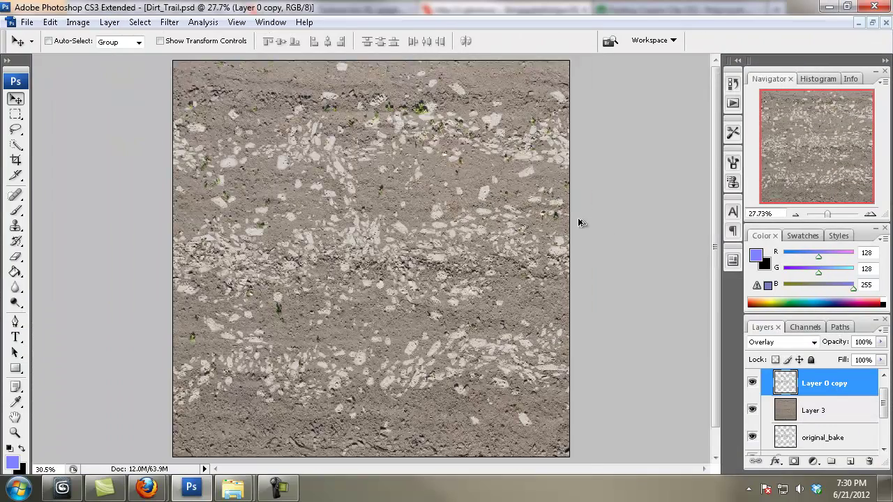
Apply a Levels adjustment to Layer 0 copy, raising the black input level
key(i)
key(ctrl+l)
drag(270, 258, 341, 258)
drag(395, 259, 406, 264)
drag(387, 133, 433, 127)
mouse_move(492, 248)
mouse_down()
mouse_move(477, 247)
mouse_move(485, 247)
mouse_up()
click(541, 151)
key(ctrl+0)
Duplicate original_bake, move the copy above Layer 0 copy in the diffuse group, and set its opacity to 63%
click(819, 437)
key(ctrl+j)
drag(819, 437, 816, 390)
drag(880, 342, 851, 359)
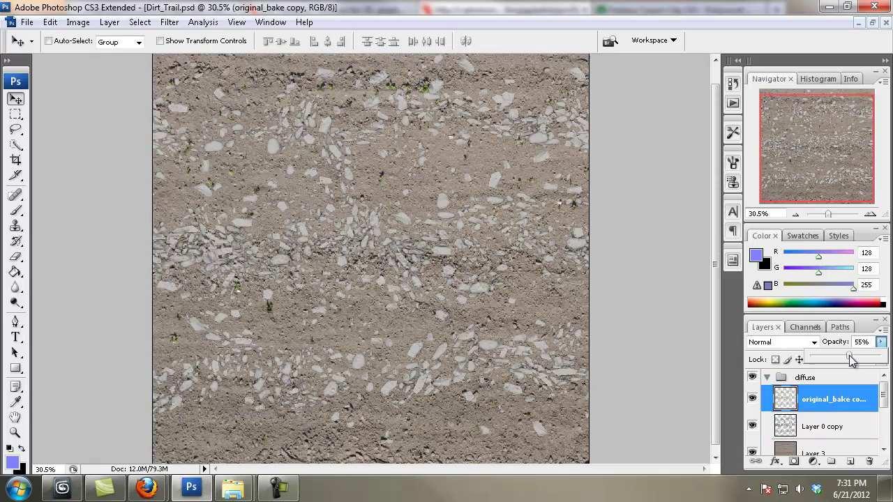
click(502, 6)
scroll(560, 325, down, 12)
scroll(544, 326, up, 9)
scroll(197, 447, up, 5)
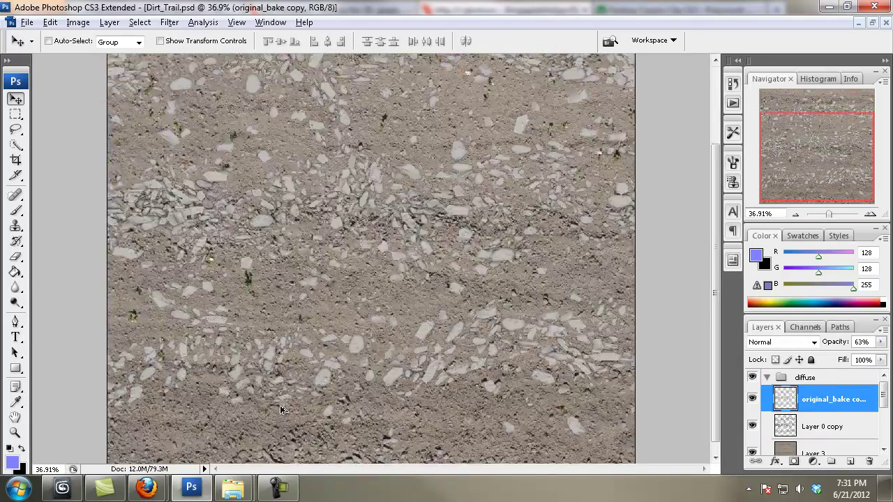
Load the rock outlines of original_bake copy as a selection and add a new layer above it
scroll(489, 314, down, 2)
ctrl+click(785, 399)
click(850, 461)
Activate the Brush tool with a dark grey foreground colour of RGB 73, 73, 73
click(15, 210)
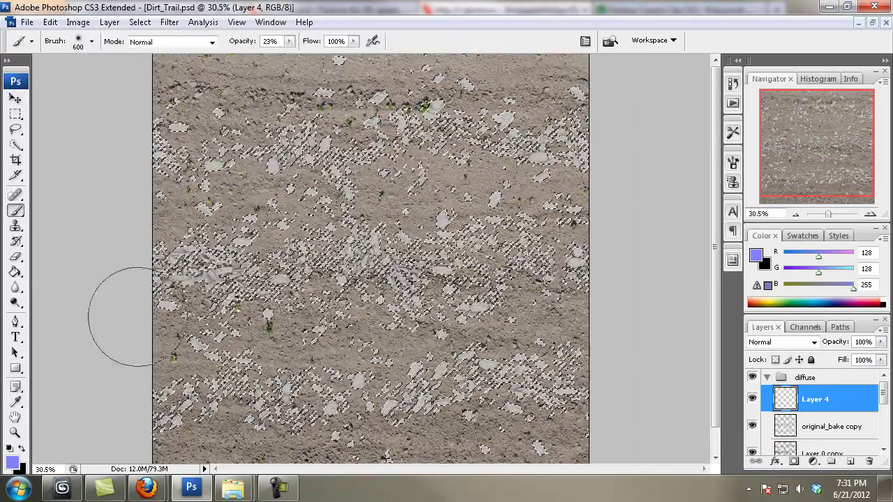
click(13, 463)
click(375, 293)
key(Return)
key(p)
key(b)
Reduce the brush to 35 px and darken individual large rocks on Layer 4 at 23% opacity
scroll(345, 204, up, 5)
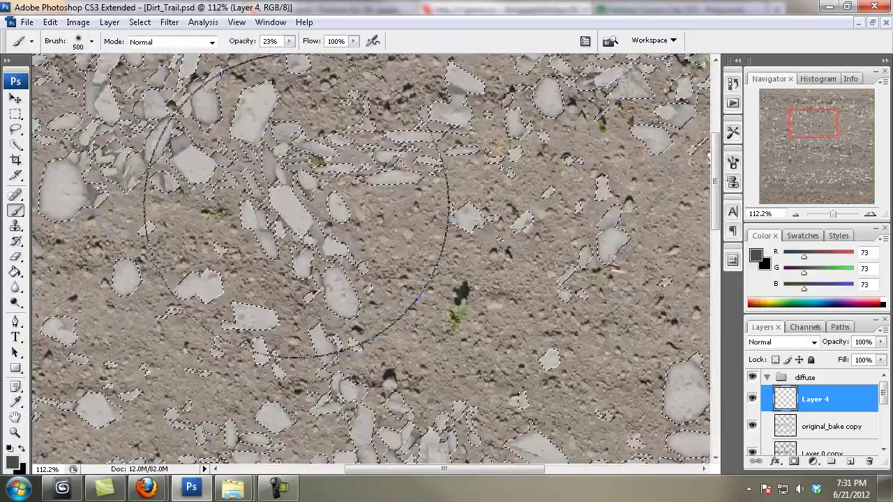
key(bracketleft)
key(bracketleft)
key(bracketleft)
key(bracketleft)
key(bracketleft)
mouse_move(288, 201)
mouse_down()
mouse_move(300, 218)
mouse_move(292, 209)
mouse_up()
drag(57, 172, 271, 279)
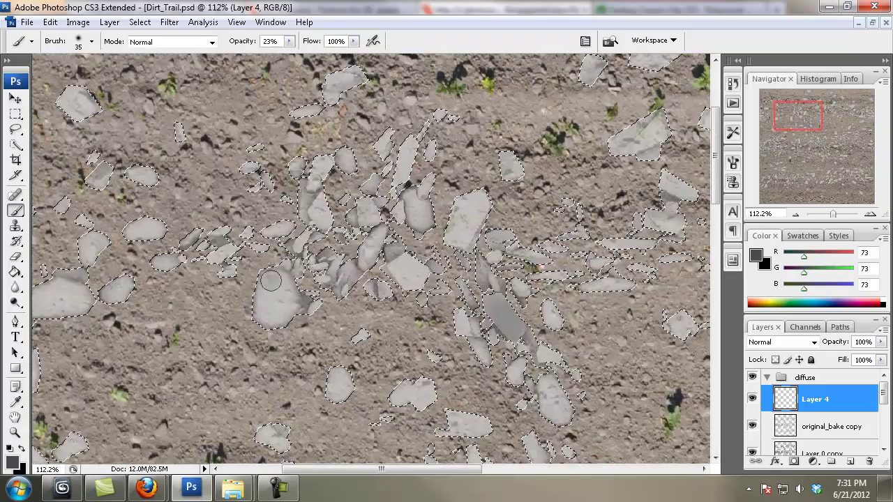
drag(302, 213, 463, 242)
drag(233, 132, 248, 135)
mouse_move(256, 200)
mouse_down()
mouse_move(267, 206)
mouse_move(302, 147)
mouse_up()
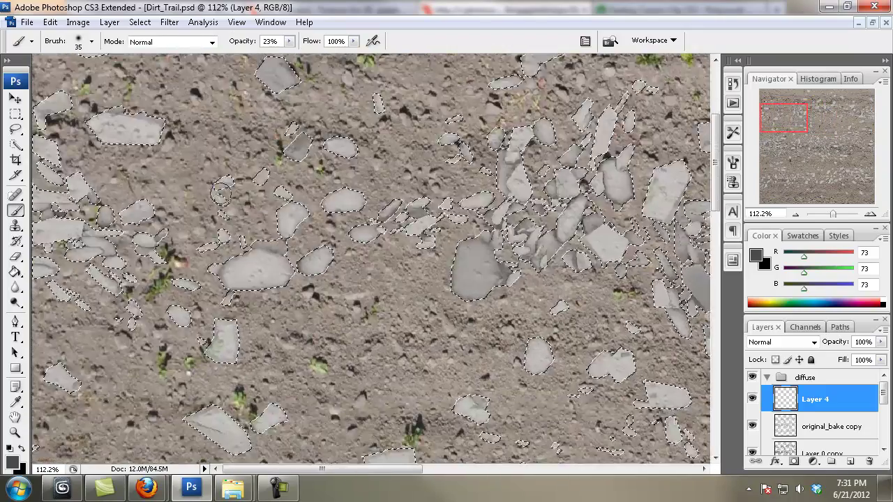
Shrink the brush to 9 px and darken smaller scattered rocks in the upper and middle parts of the trail
scroll(128, 210, down, 2)
key(bracketleft)
key(bracketleft)
key(bracketleft)
key(bracketleft)
key(bracketleft)
key(bracketleft)
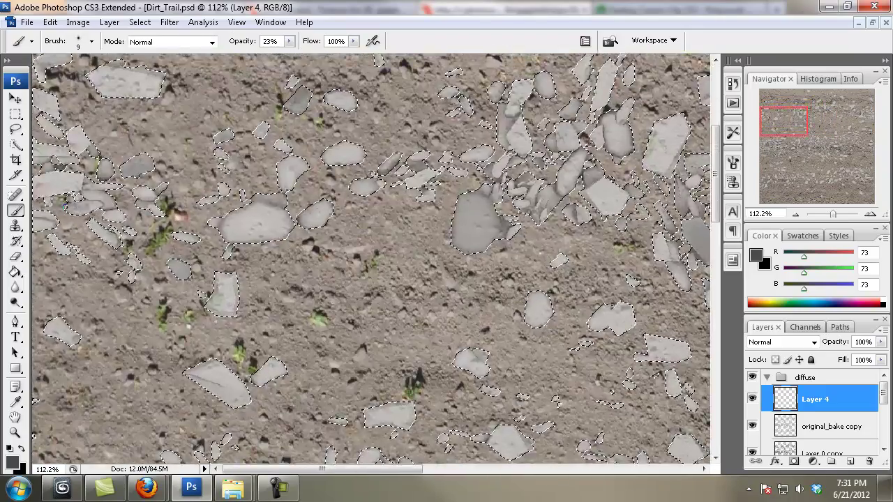
drag(78, 211, 49, 36)
drag(335, 280, 109, 148)
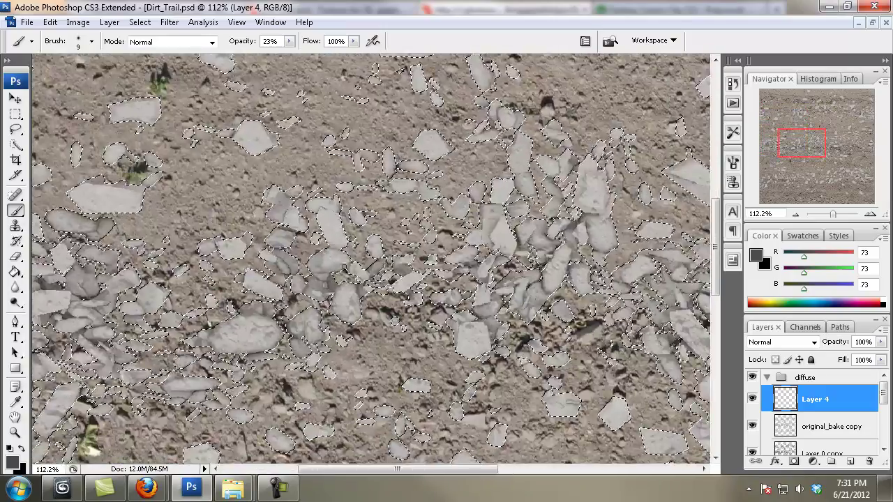
scroll(325, 263, right, 4)
scroll(364, 329, right, 3)
scroll(363, 329, up, 1)
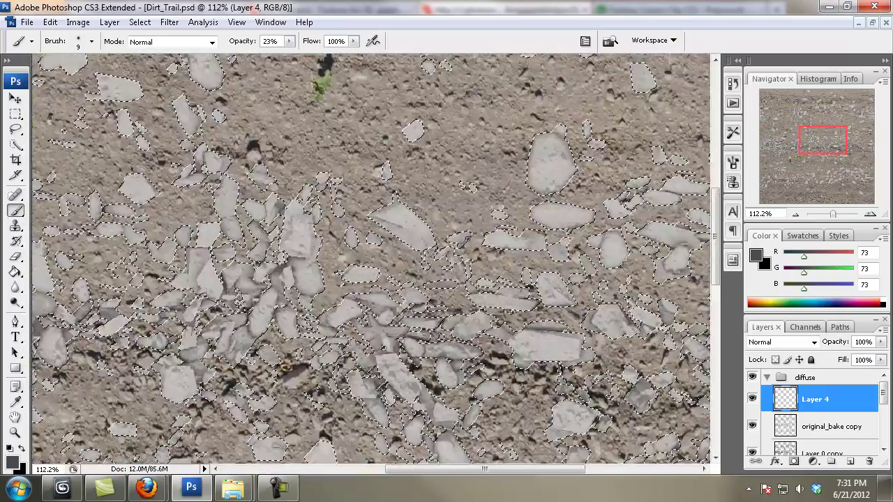
Change the foreground colour to a greenish grey, RGB 101, 114, 101, and tint scattered rocks along the middle band
click(12, 461)
click(579, 241)
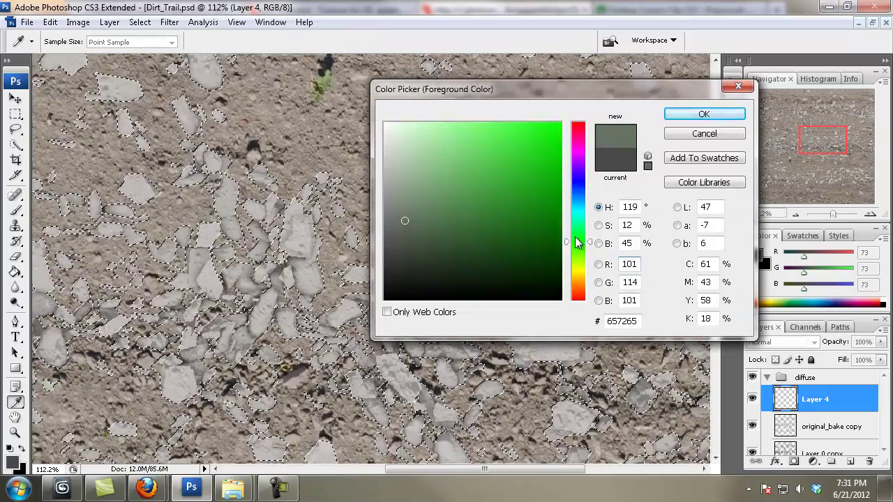
click(704, 114)
drag(390, 335, 378, 199)
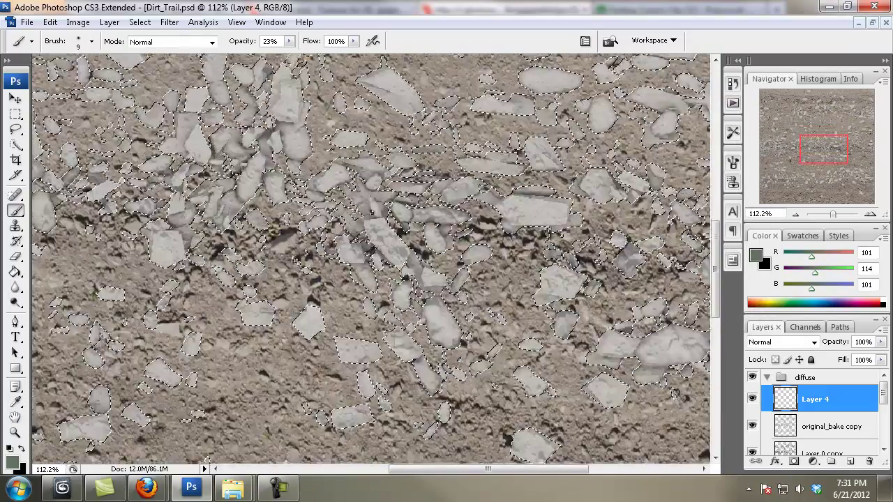
drag(328, 241, 420, 212)
scroll(370, 258, left, 2)
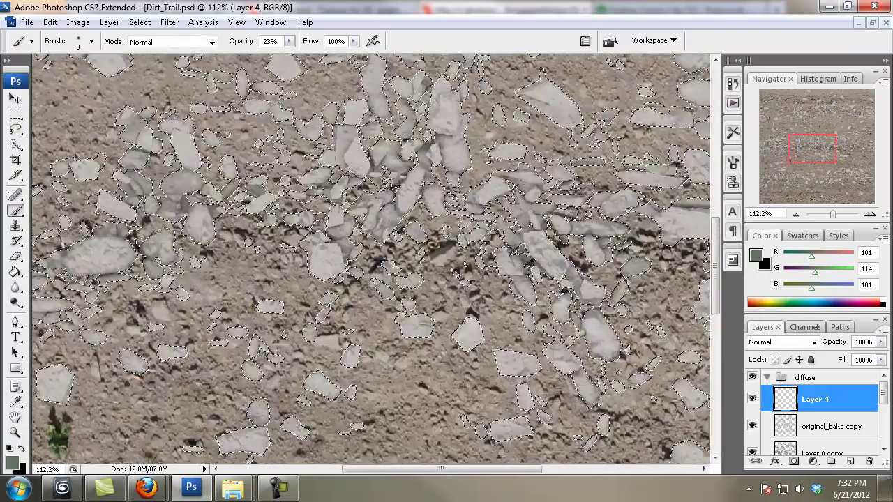
scroll(370, 258, left, 3)
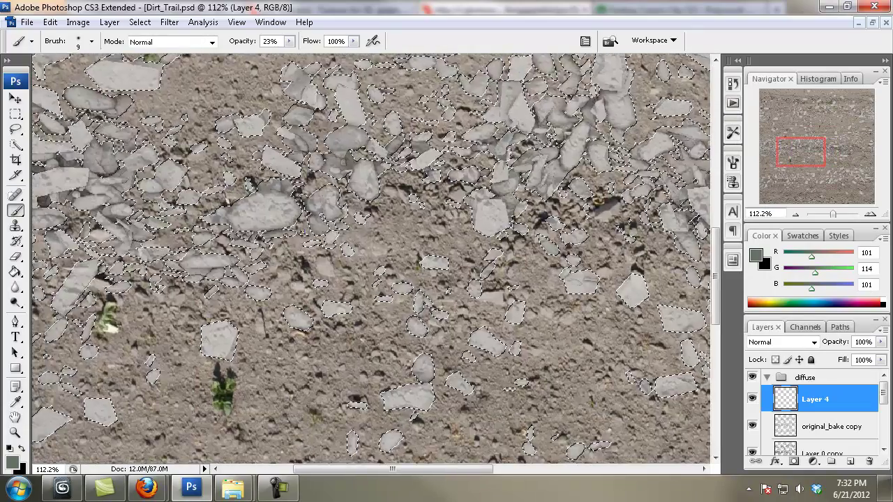
scroll(370, 258, left, 3)
scroll(370, 258, left, 3)
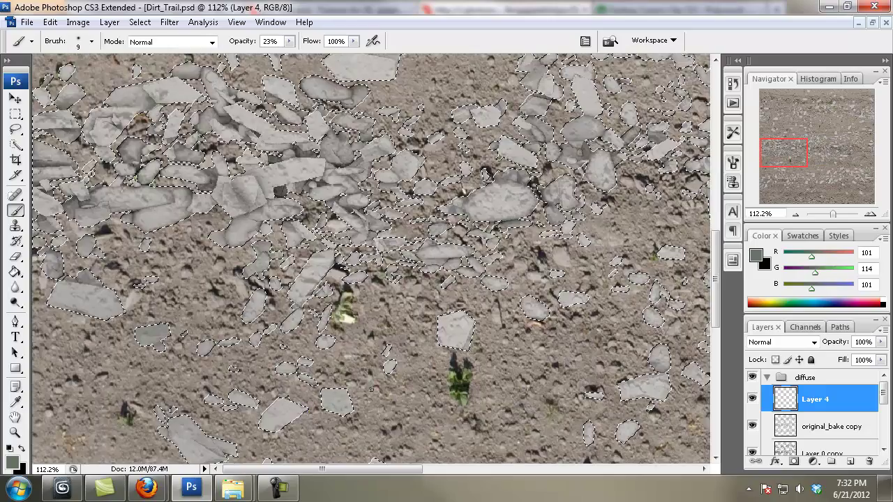
Change the foreground colour to a purplish grey, RGB 109, 101, 114, tint more rocks in the middle band, and clear the selection
scroll(764, 254, up, 5)
click(759, 255)
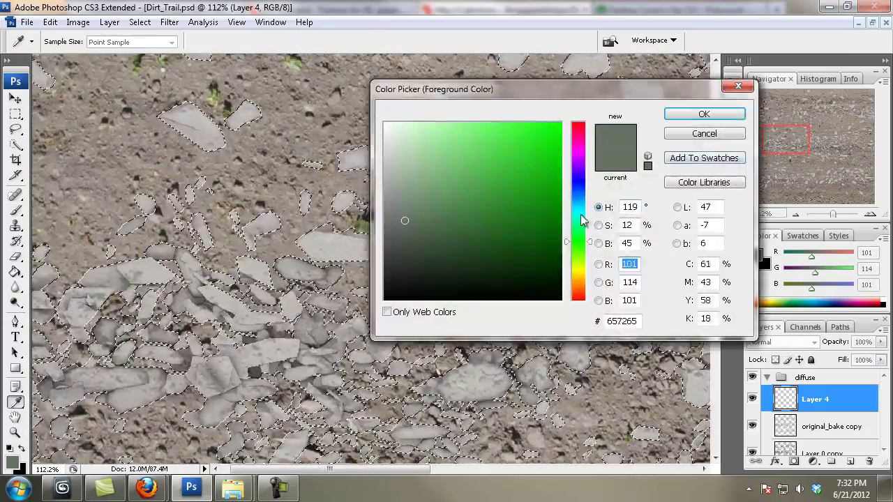
click(578, 194)
click(683, 114)
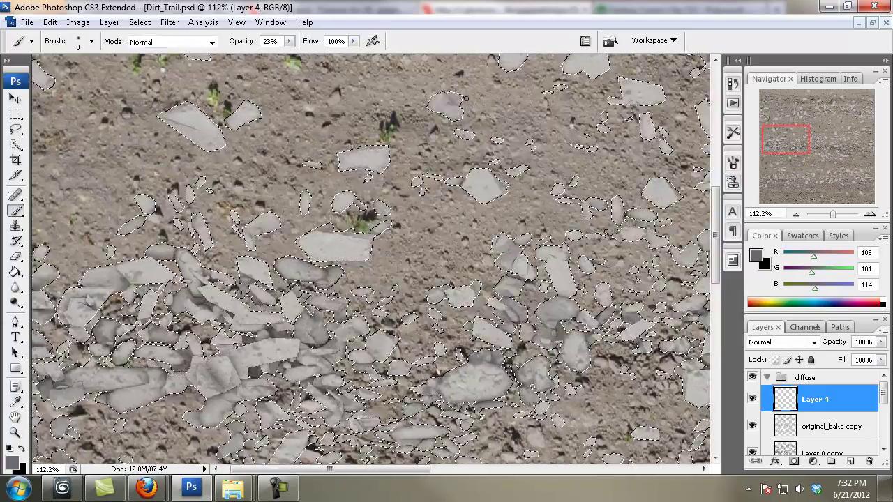
drag(466, 98, 213, 139)
drag(461, 173, 446, 151)
drag(447, 150, 324, 80)
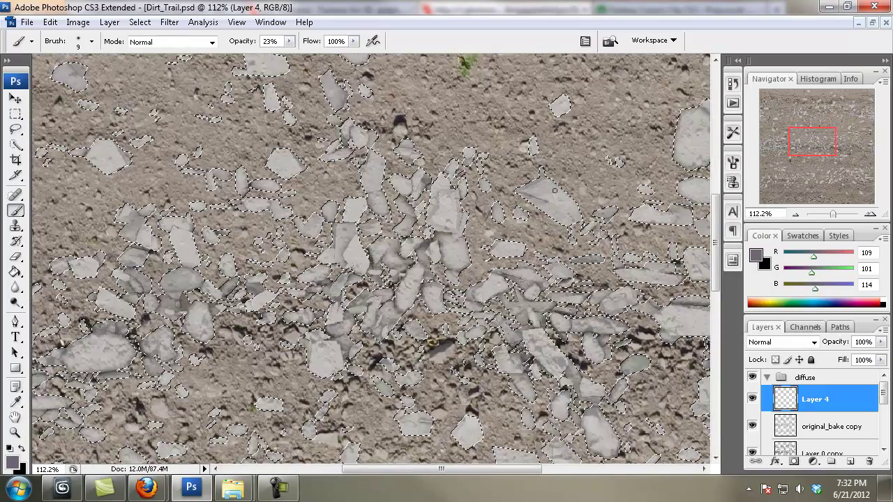
scroll(493, 201, right, 5)
scroll(512, 204, right, 5)
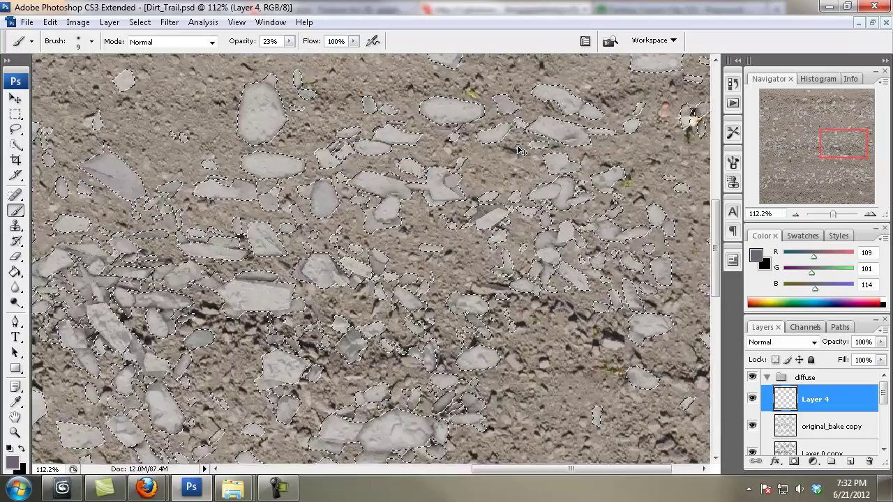
scroll(509, 106, down, 16)
scroll(466, 298, up, 2)
key(ctrl+d)
scroll(481, 285, down, 7)
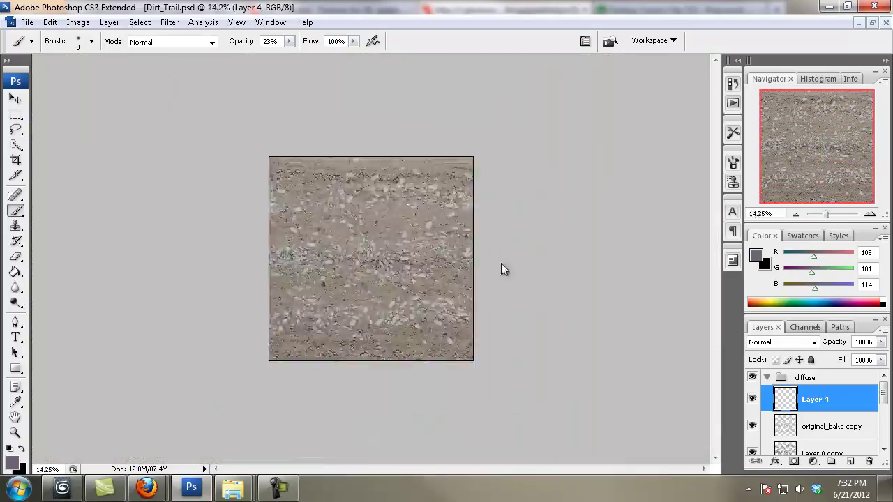
Load the rock outlines as a selection again and tint more rocks purplish grey on Layer 4
scroll(504, 270, up, 12)
ctrl+click(784, 399)
key(Return)
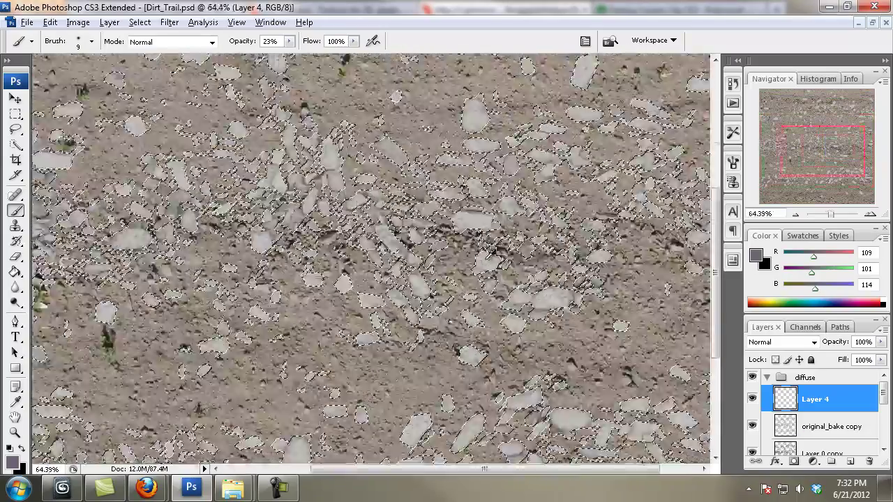
scroll(370, 259, up, 3)
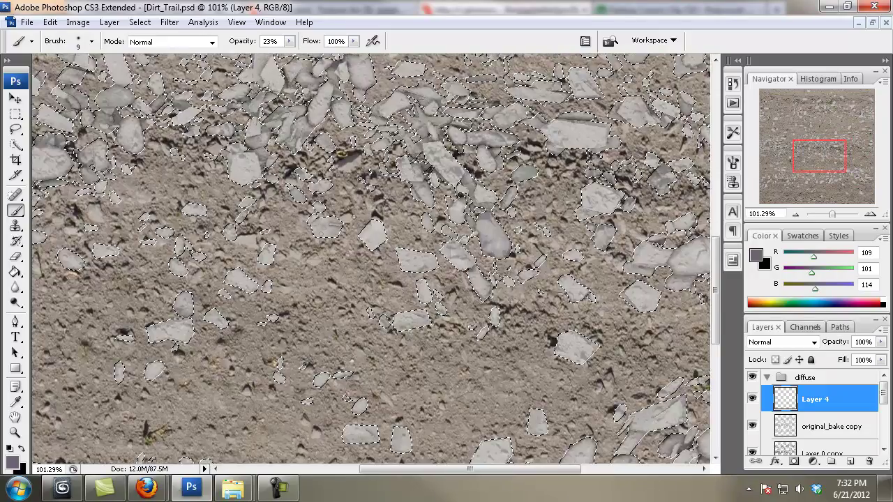
scroll(371, 258, down, 3)
Briefly consult Firefox, return to the document, and toggle the diffuse group's visibility for comparison
click(147, 489)
click(139, 398)
click(192, 14)
click(829, 7)
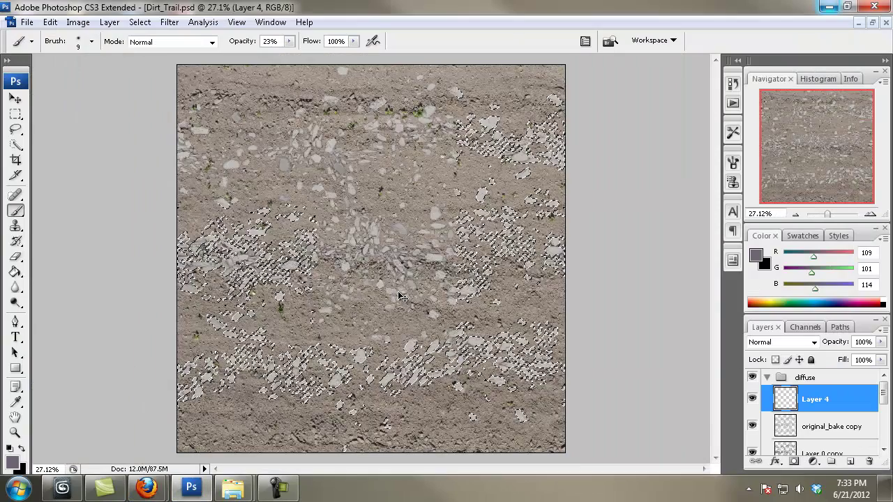
click(753, 377)
click(753, 377)
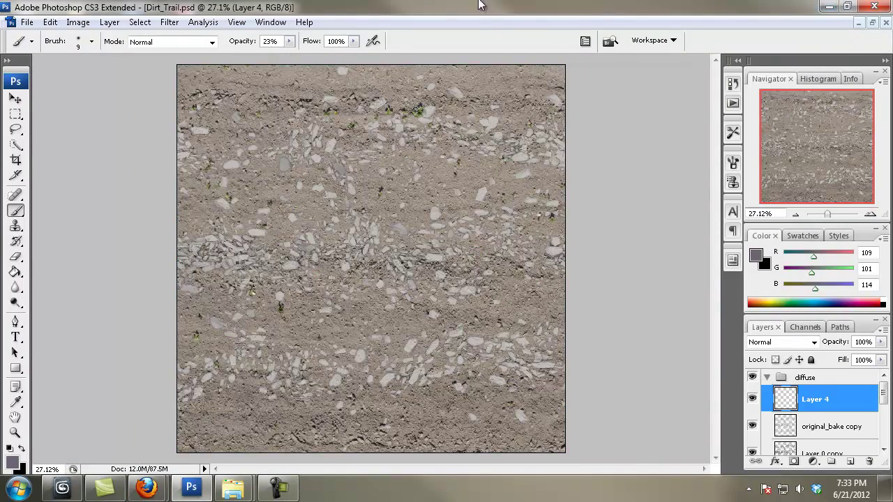
Copy the RockSmooth0069_5_S.jpg texture into Dirt_Trail.psd as a new layer and close the source image
key(ctrl+plus)
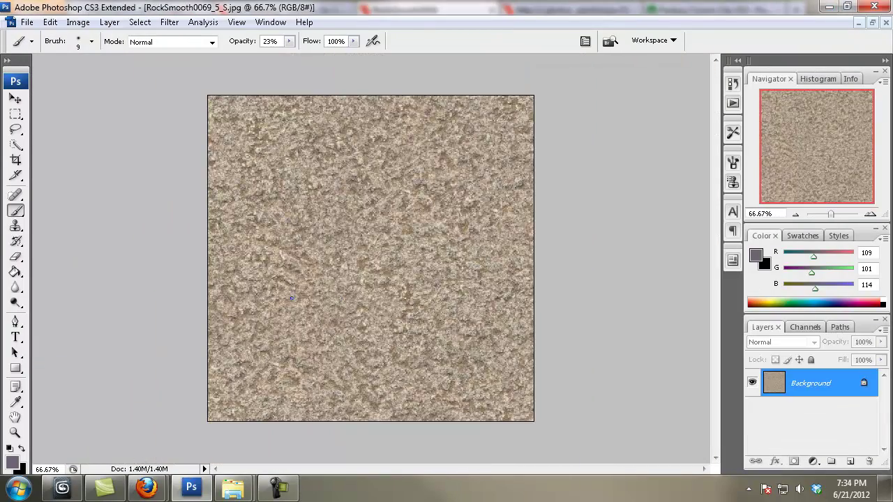
click(873, 23)
drag(293, 94, 551, 116)
click(16, 99)
drag(488, 244, 226, 225)
drag(621, 118, 555, 115)
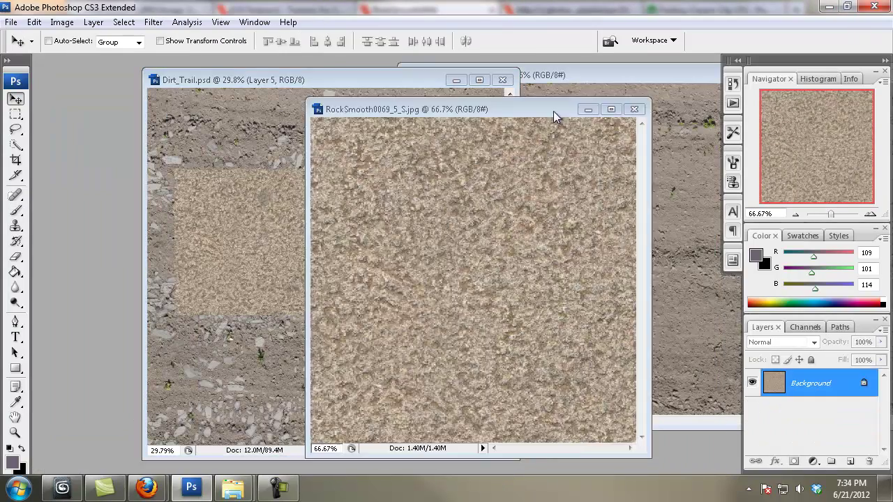
click(634, 110)
Duplicate the rock texture side by side and downward, merging the copies into one tiled layer
scroll(283, 259, down, 4)
drag(253, 281, 487, 190)
key(ctrl+e)
key(ctrl+e)
mouse_move(427, 184)
mouse_down()
mouse_move(433, 409)
mouse_move(430, 369)
mouse_up()
key(ctrl+e)
key(ctrl+e)
Scale the tiled rock texture to cover the canvas and move it beneath Layer 0 copy
key(ctrl+t)
scroll(423, 337, down, 8)
drag(441, 147, 397, 194)
key(Return)
key(ctrl+0)
scroll(821, 412, down, 2)
drag(822, 398, 831, 426)
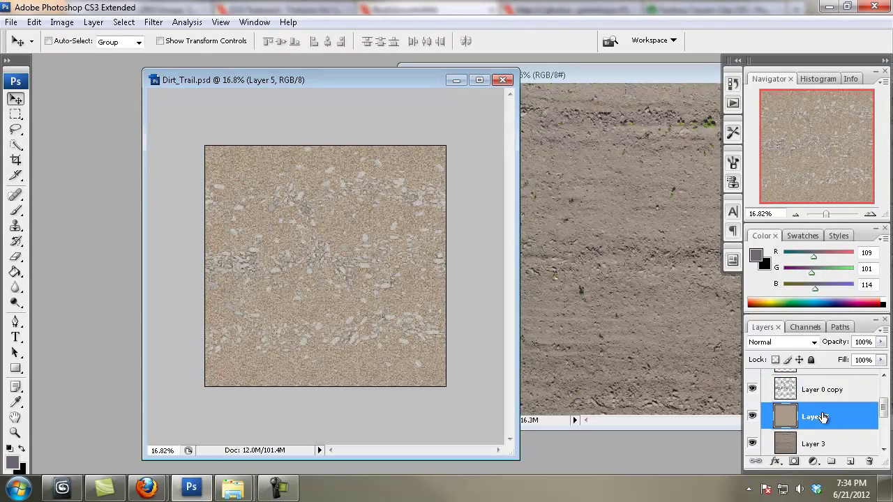
Delete the texture on Layer 5 outside Layer 0 copy's rock shapes, clear the selection, and compare with the layer hidden
ctrl+click(786, 391)
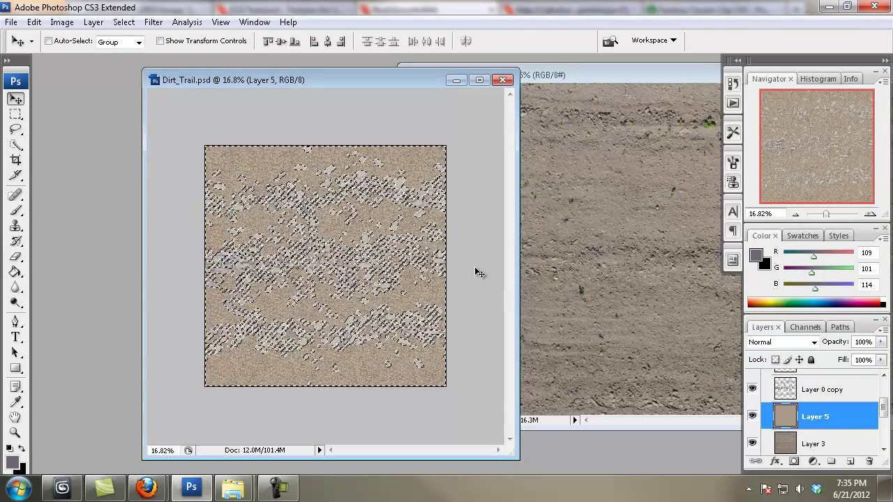
key(Delete)
key(ctrl+d)
scroll(478, 273, up, 6)
click(753, 418)
click(754, 418)
click(753, 417)
click(753, 418)
Increase Layer 5's contrast with Levels, setting the input black point to 58 and the white point to 235
key(ctrl+l)
drag(402, 251, 442, 253)
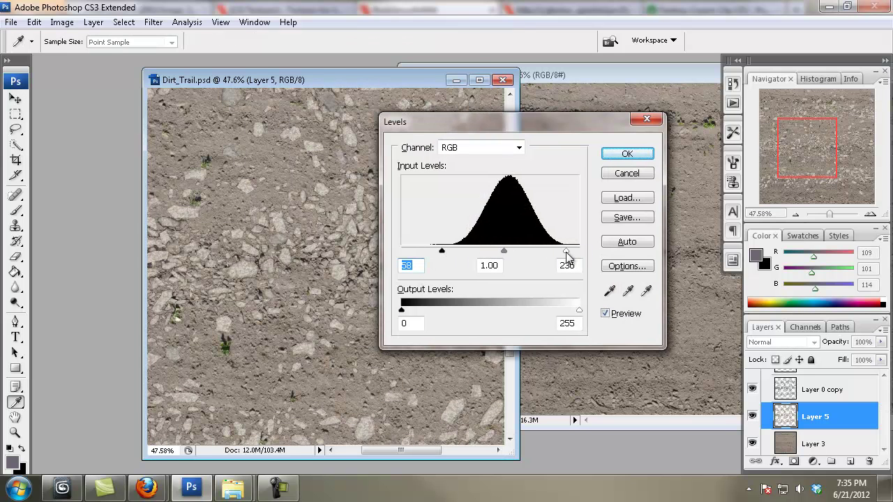
click(628, 154)
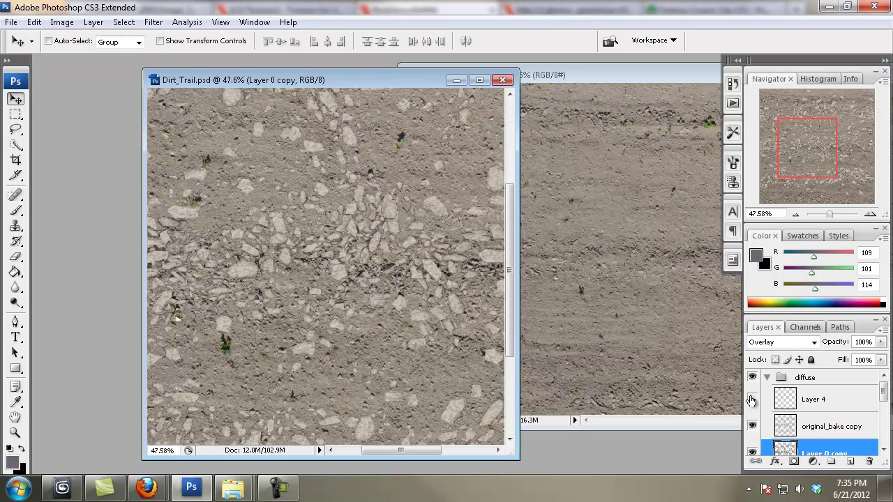
Increase Layer 4's saturation and set its blend mode to Overlay
click(811, 399)
key(ctrl+u)
drag(519, 283, 543, 282)
click(658, 217)
click(780, 341)
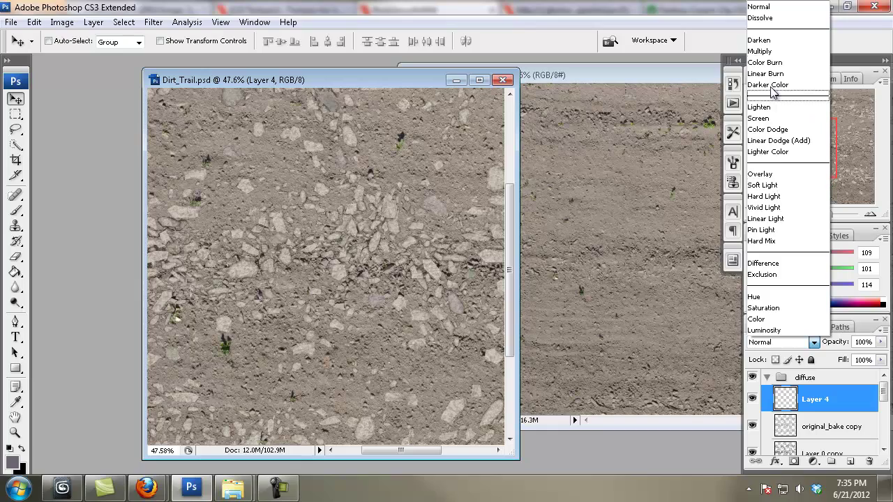
click(760, 174)
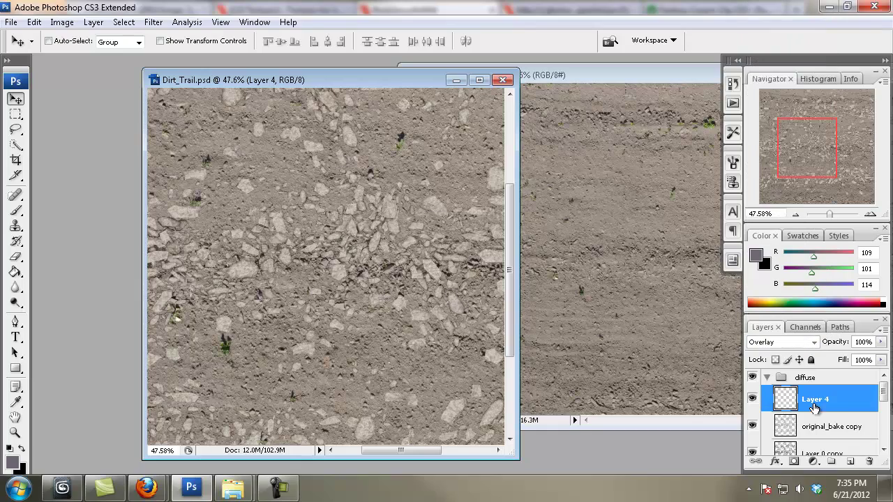
Darken Layer 4 with Levels using an input black point of about 82, and boost its saturation further
click(479, 80)
key(ctrl+0)
key(ctrl+l)
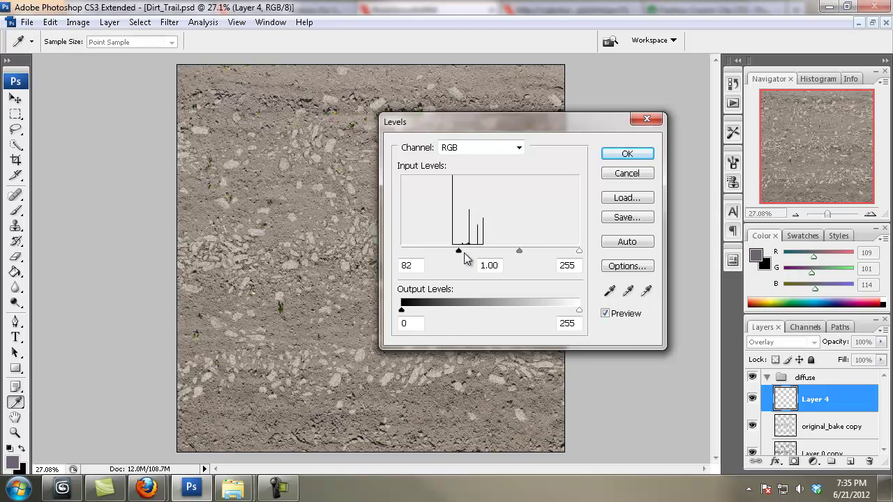
click(627, 153)
key(ctrl+u)
mouse_move(519, 282)
mouse_down()
mouse_move(588, 283)
mouse_move(534, 284)
mouse_up()
click(650, 212)
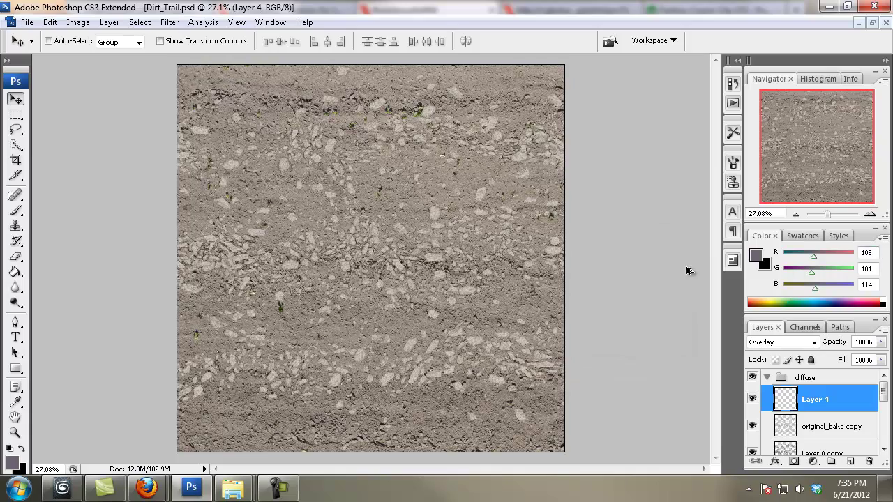
Duplicate Layer 1 of the normal group and move the copy to the top of the diffuse group
scroll(573, 283, down, 10)
scroll(533, 272, up, 20)
scroll(538, 280, down, 12)
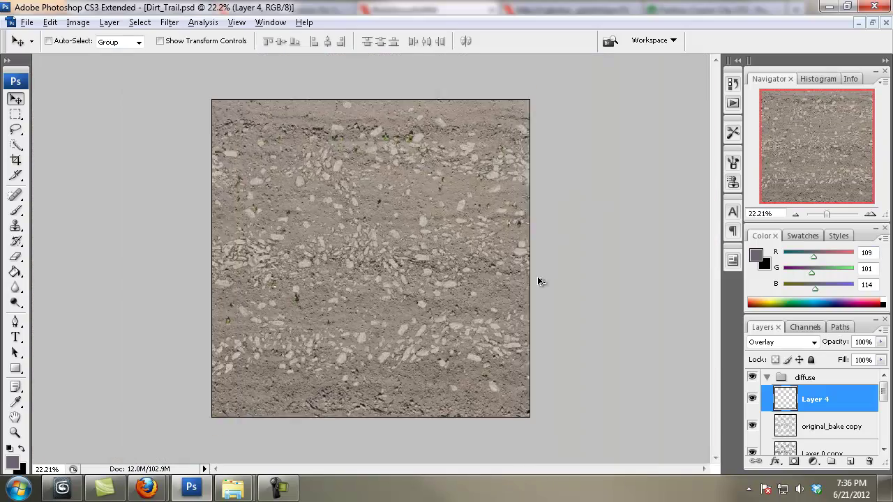
scroll(540, 281, up, 3)
scroll(540, 281, down, 1)
scroll(879, 399, down, 5)
click(827, 427)
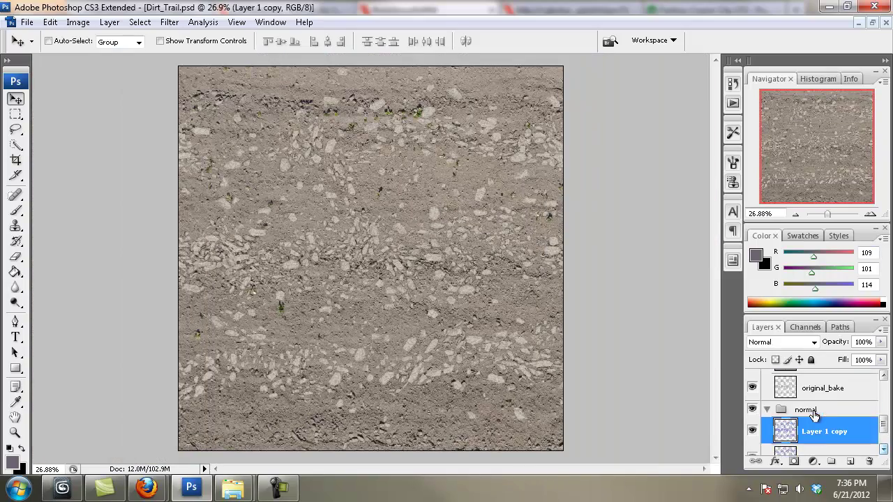
drag(827, 427, 822, 389)
Desaturate Layer 1 copy to -100 and increase its contrast by moving the Levels black and white input points inward
key(ctrl+u)
drag(518, 284, 418, 286)
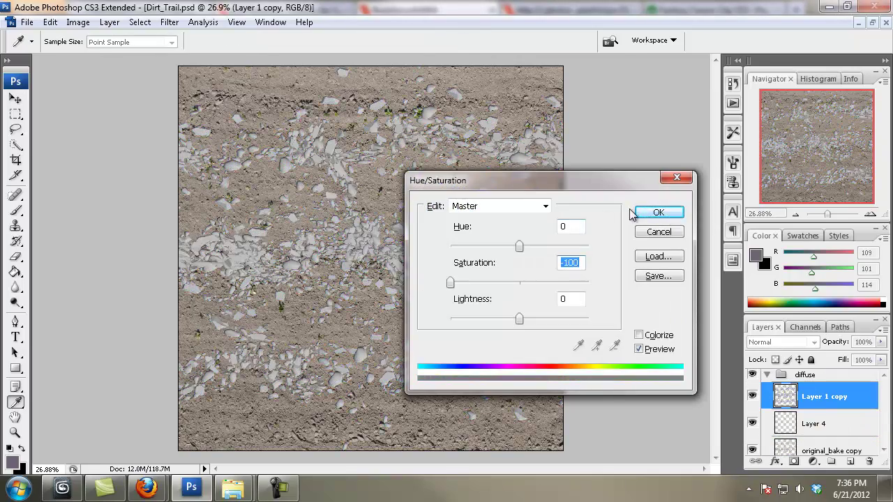
click(649, 212)
scroll(442, 215, up, 6)
key(ctrl+l)
mouse_move(402, 250)
mouse_down()
mouse_move(434, 256)
mouse_move(410, 252)
mouse_up()
drag(581, 251, 564, 252)
drag(410, 252, 431, 251)
click(628, 154)
Set Layer 1 copy's blend mode to Multiply and its opacity to 61%
scroll(522, 217, down, 5)
click(796, 343)
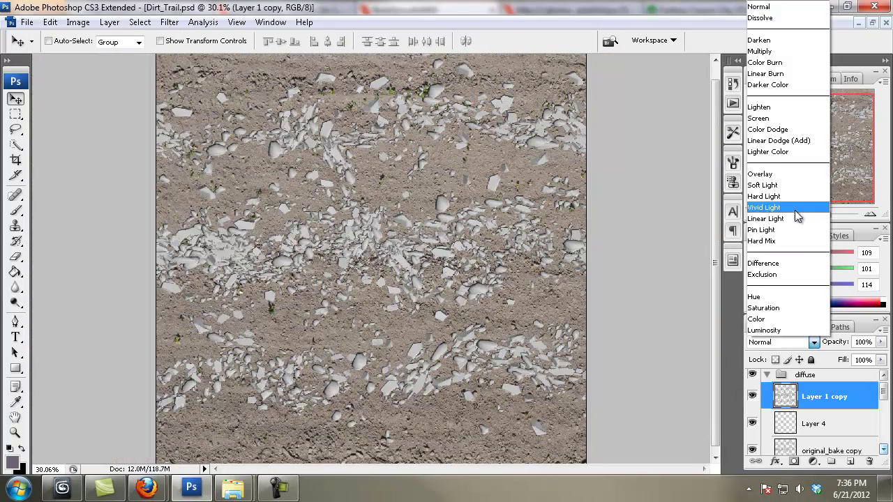
click(790, 173)
click(788, 341)
click(766, 51)
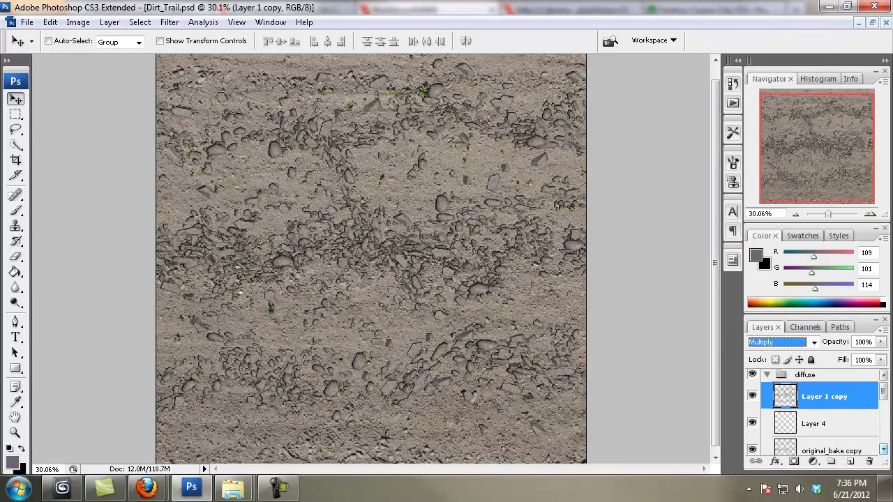
key(6)
key(1)
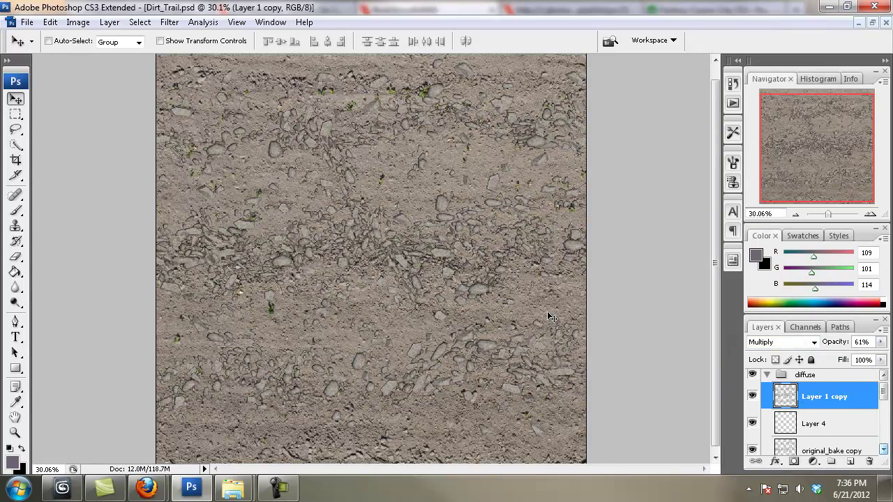
Brighten Layer 1 copy by lowering the Levels input white point, and check the rocks at closer range
key(ctrl+l)
drag(580, 251, 563, 252)
click(627, 154)
scroll(464, 240, up, 3)
scroll(456, 255, down, 3)
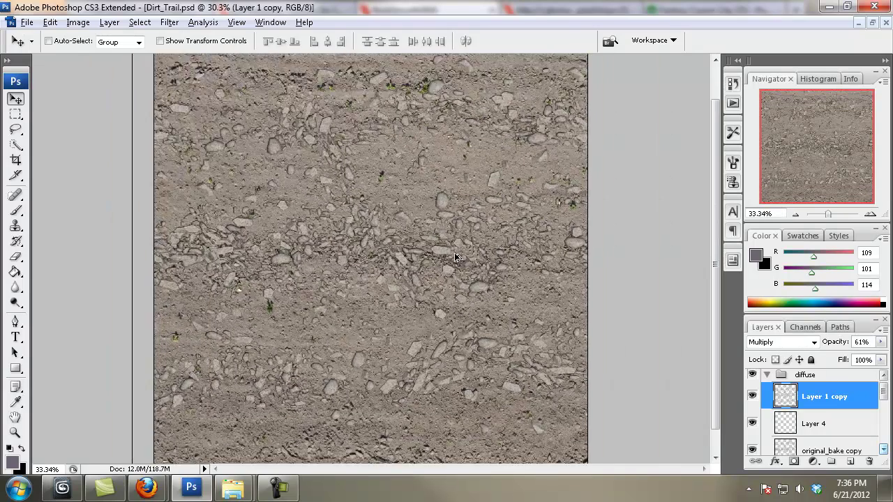
scroll(457, 256, up, 1)
Rename Layer 1 copy as Normal_desaturate and Layer 4 as color_variation
double_click(836, 397)
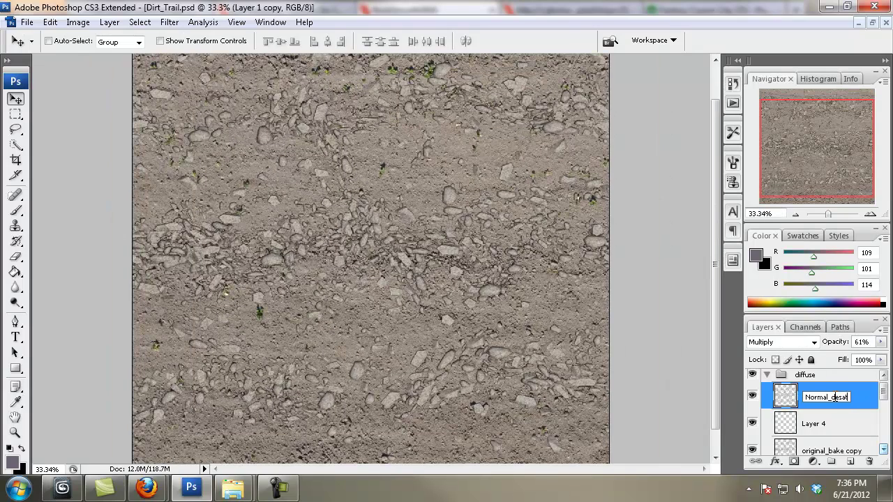
text(Normal_desaturate)
key(Return)
click(813, 425)
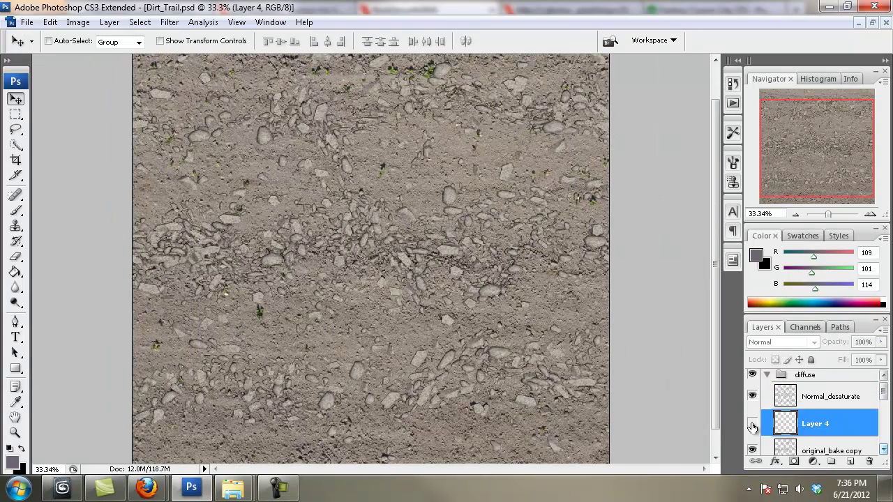
text(color_va)
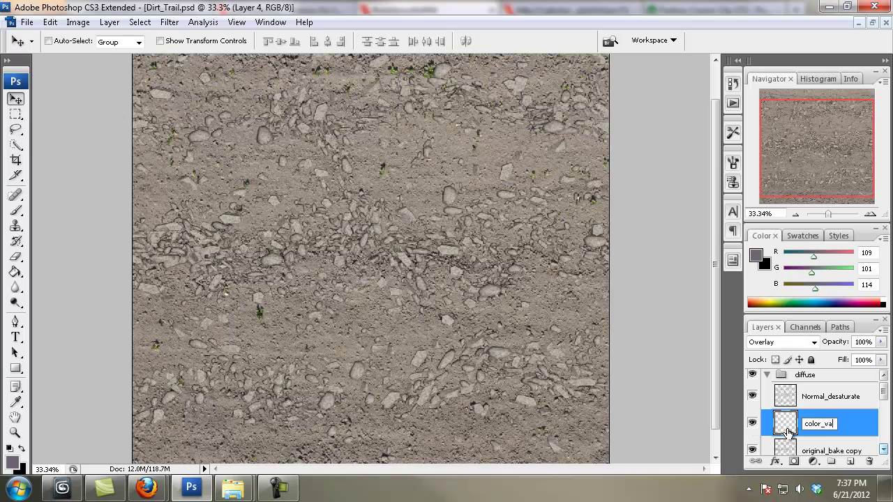
text(riation)
key(Return)
click(815, 450)
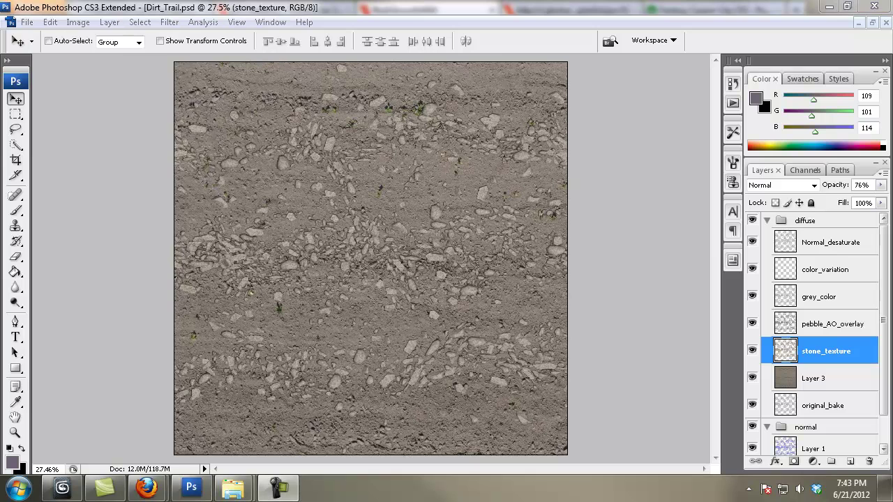
Save a copy of the texture as Dirt_Trail_Diffuse.tif in the CryTIFPlugin format
click(27, 22)
click(55, 196)
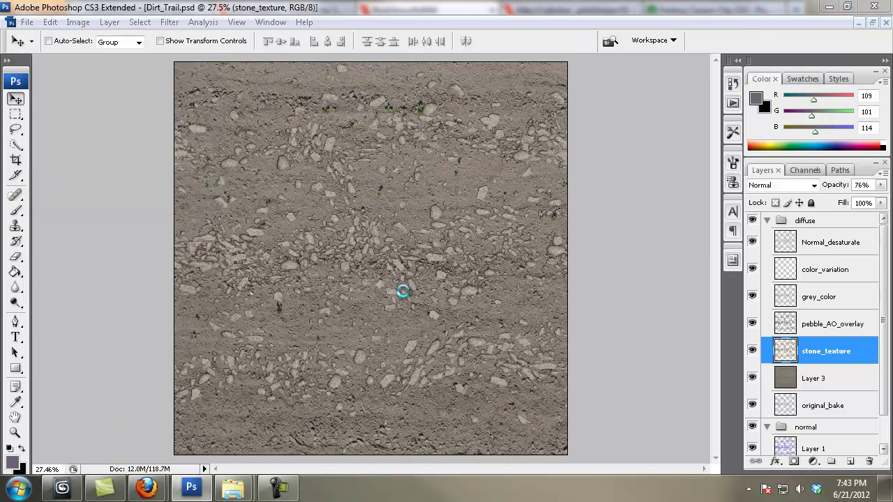
click(418, 270)
click(363, 305)
key(BackSpace)
key(BackSpace)
key(BackSpace)
key(BackSpace)
key(BackSpace)
text(_Diffuse)
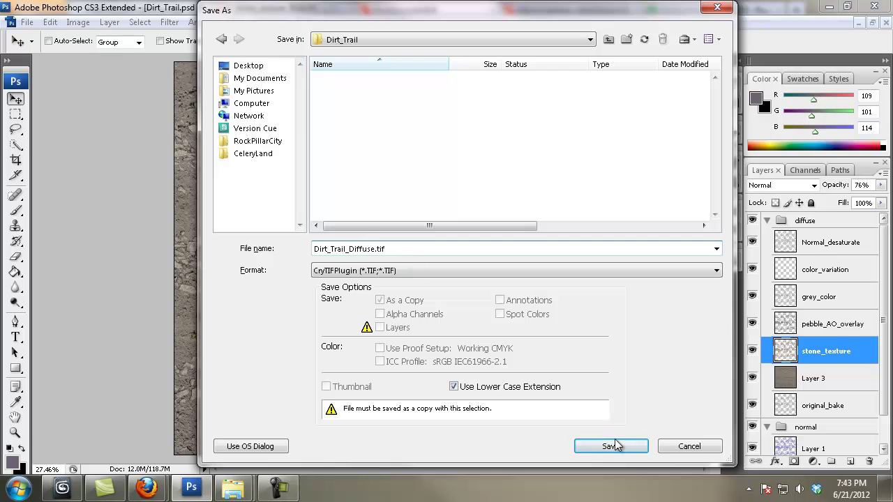
click(612, 446)
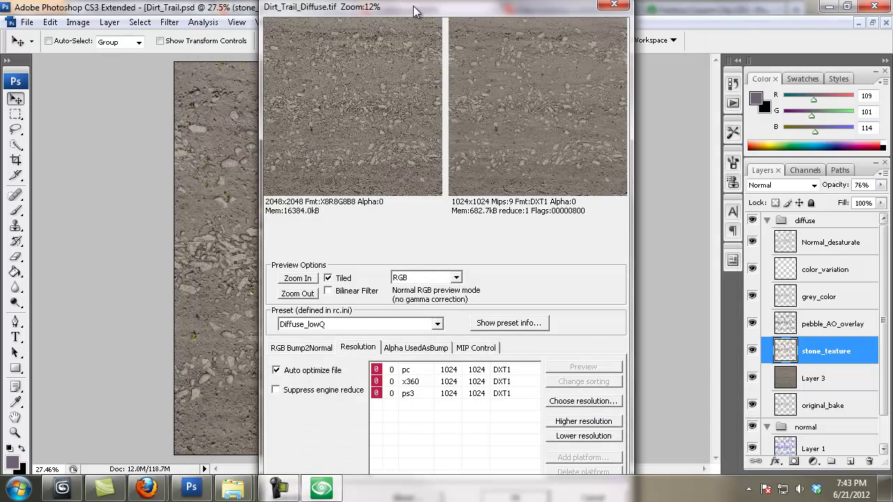
Choose the DiffuseWithAlpha_highQ preset for the diffuse texture and close the CryTIF export dialog
drag(416, 11, 353, 12)
click(375, 326)
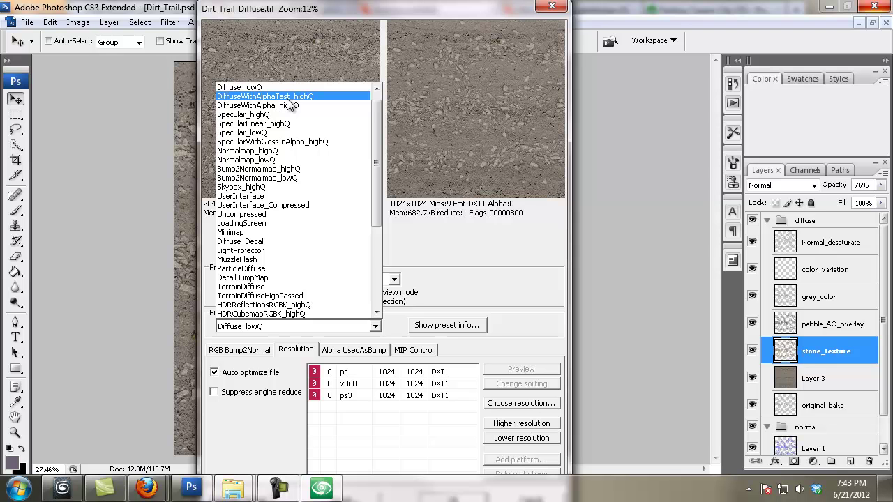
click(288, 105)
drag(391, 30, 347, 3)
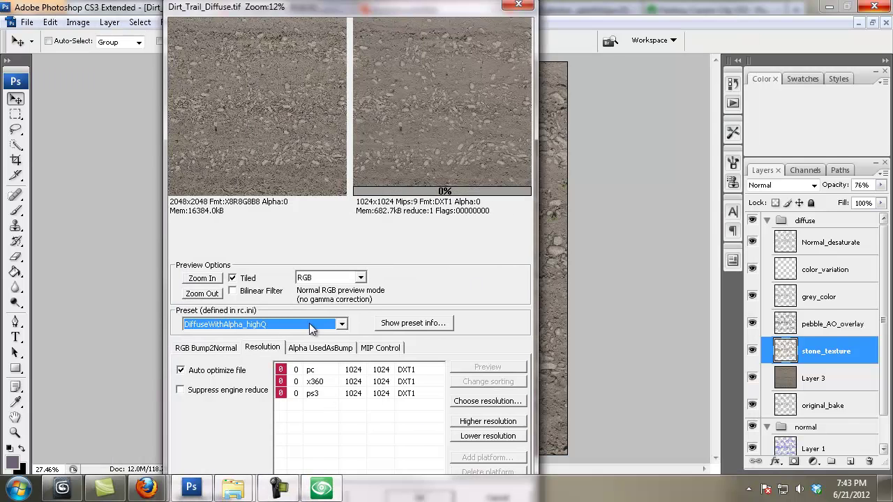
click(519, 6)
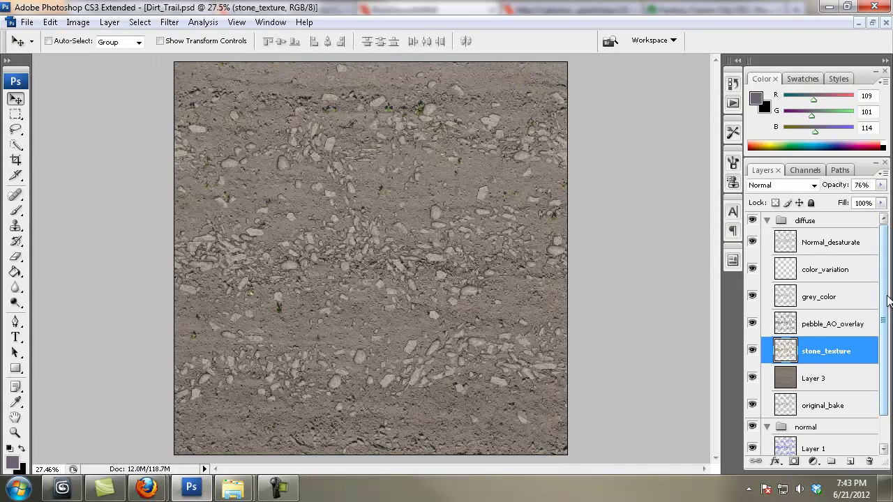
Copy all of Layer 3 and load it into CrazyBump as a photograph from the clipboard, choosing the first shape offered
click(833, 378)
key(ctrl+a)
click(18, 489)
text(cra)
click(52, 55)
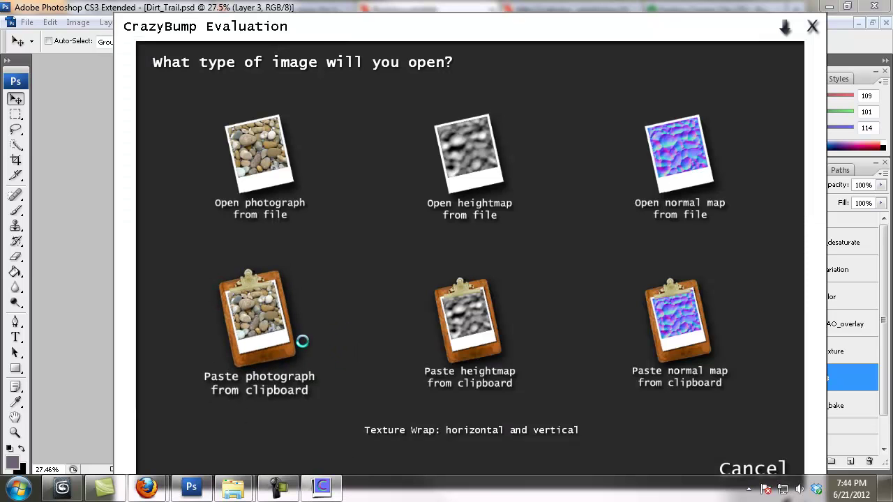
click(299, 326)
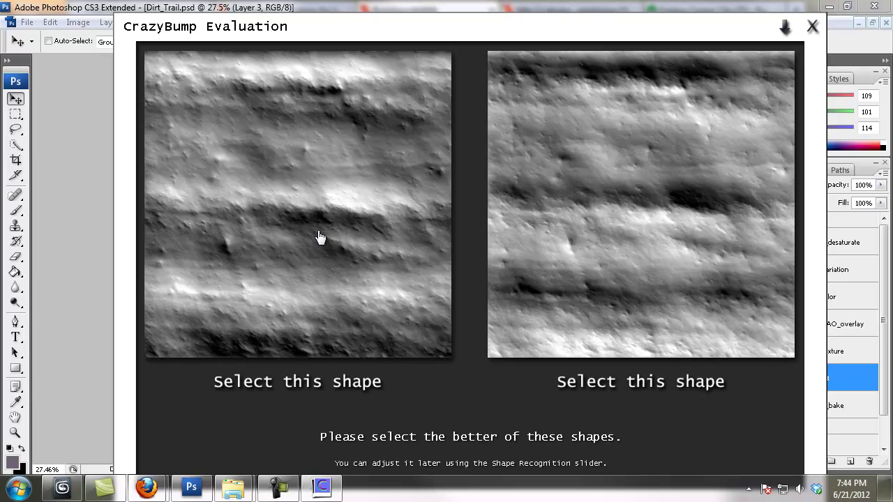
click(312, 223)
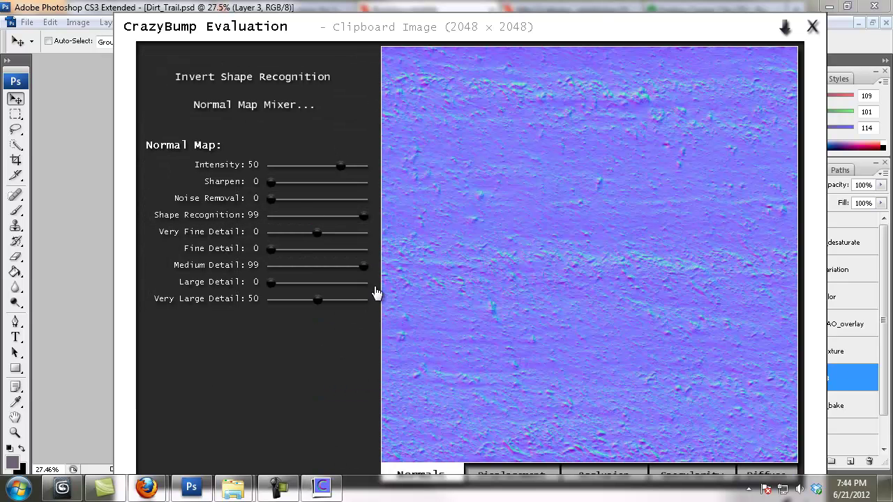
Set Sharpen 98, Shape Recognition 31, Very Fine Detail 50, Fine Detail 47 and Medium Detail 51, copy the normal map, and close CrazyBump
drag(363, 219, 300, 219)
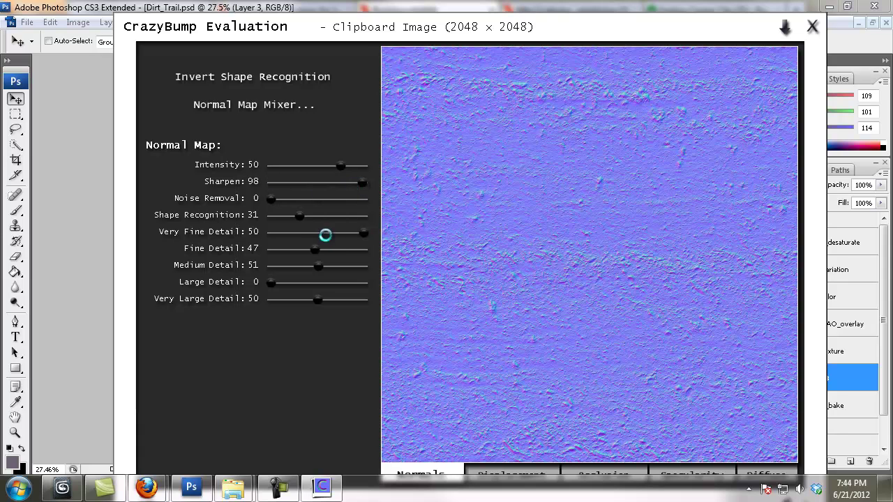
drag(567, 25, 363, 35)
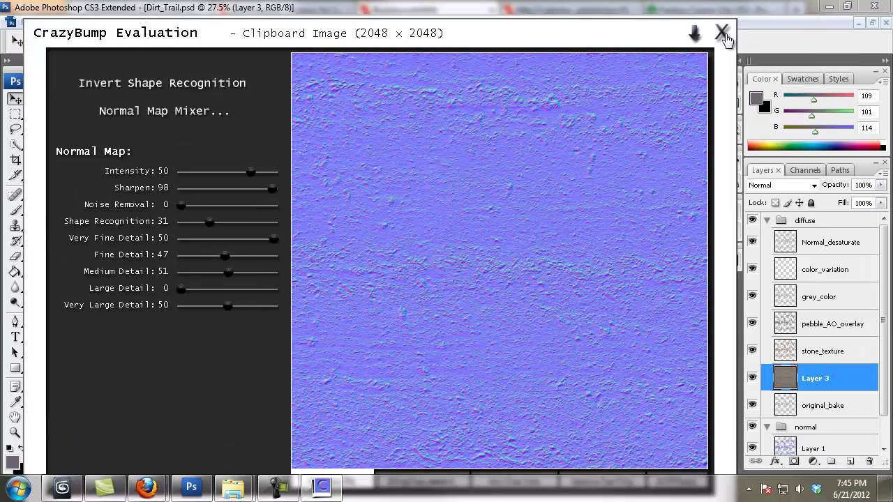
click(721, 33)
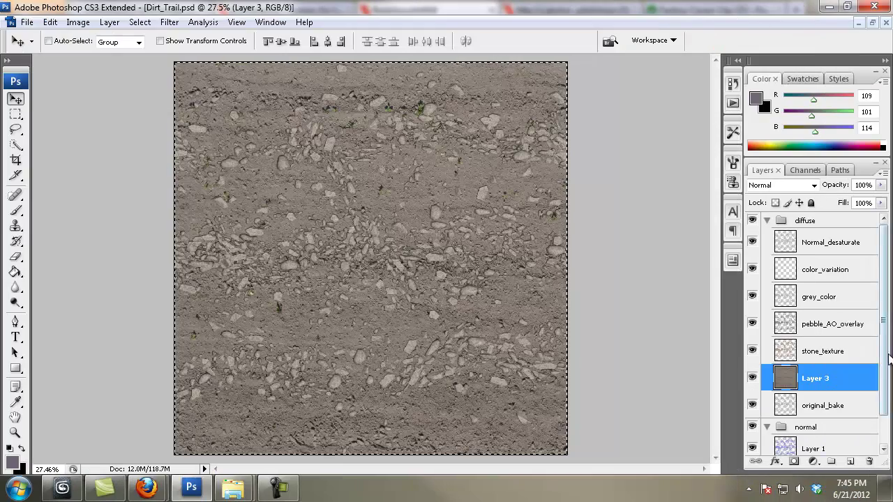
Clear the selection, show only the normal group, and paste the dirt normal map as a new layer beneath Layer 1
scroll(751, 393, down, 2)
key(ctrl+d)
alt+click(753, 394)
click(836, 448)
click(850, 461)
key(ctrl+v)
Reduce the pasted dirt normal layer's opacity to 65% and inspect the combined normal map
click(881, 185)
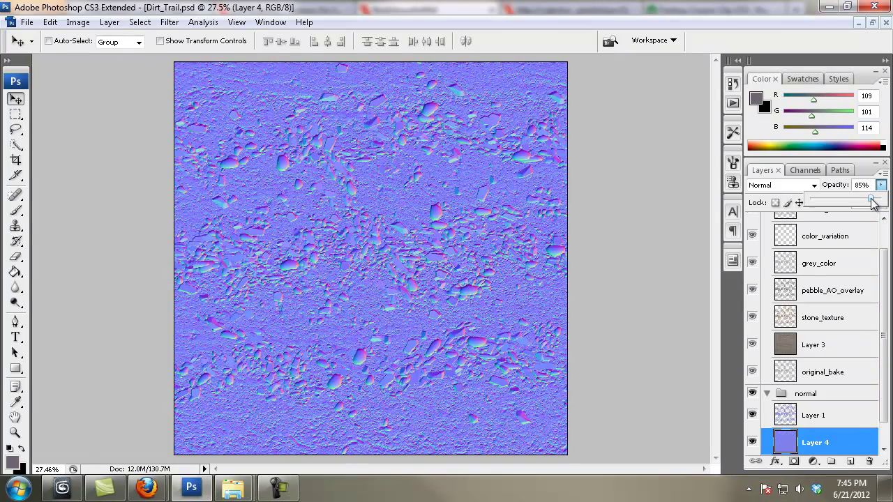
drag(861, 198, 856, 198)
click(754, 440)
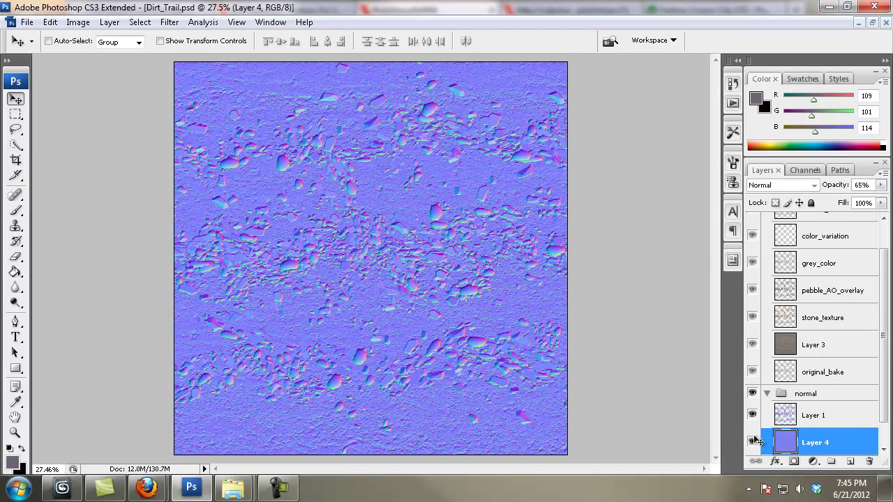
scroll(540, 267, down, 3)
scroll(554, 268, up, 1)
scroll(554, 272, up, 4)
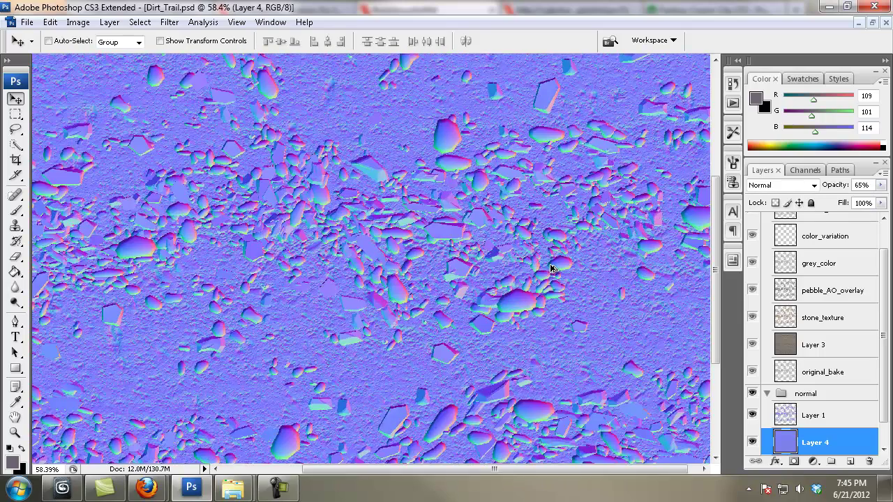
scroll(553, 269, down, 4)
scroll(558, 282, down, 3)
scroll(593, 308, up, 9)
Save a copy of the normal map as Dirt_Trail_Normal.tif in the CryTIFPlugin format
click(831, 396)
click(26, 22)
click(61, 195)
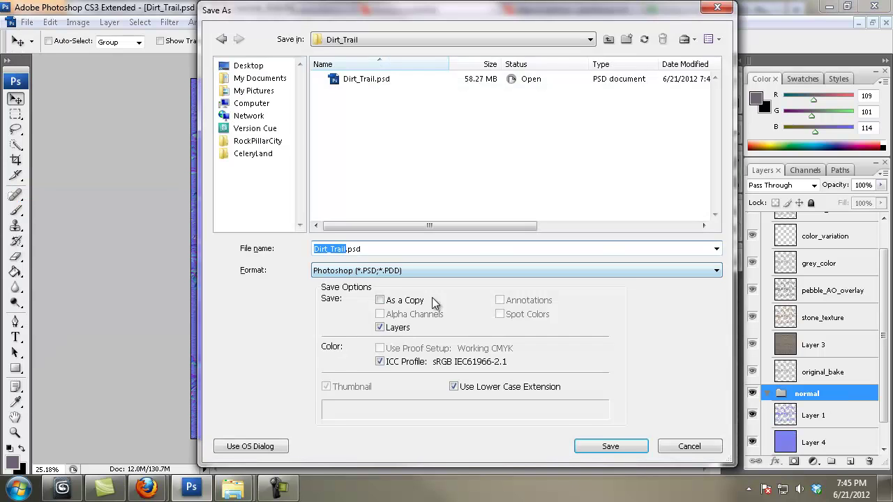
click(419, 271)
click(385, 315)
click(387, 79)
click(370, 249)
text(Normal.tif)
click(609, 447)
Set the normal map's CryTIF export preset to Normalmap_lowQ and confirm the export
click(396, 325)
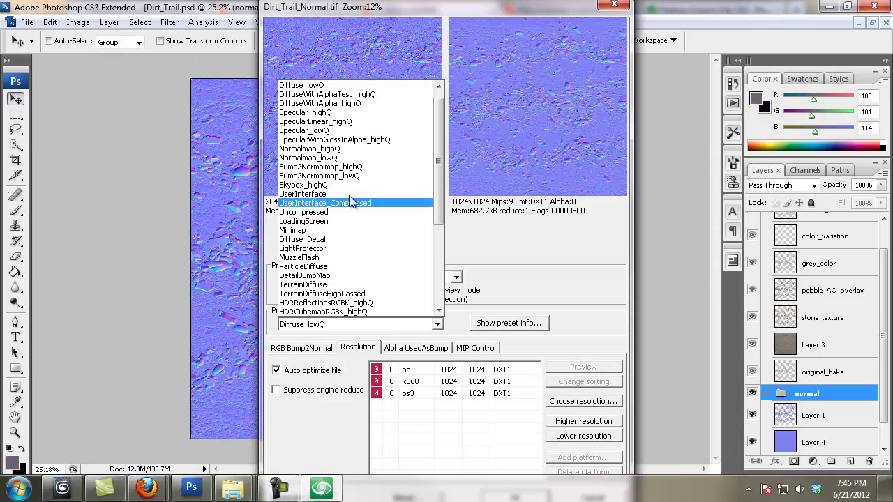
click(335, 163)
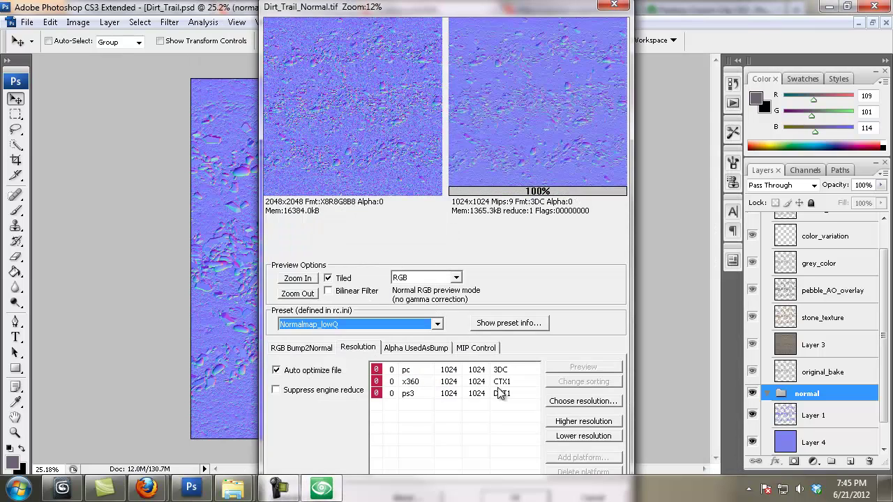
key(Return)
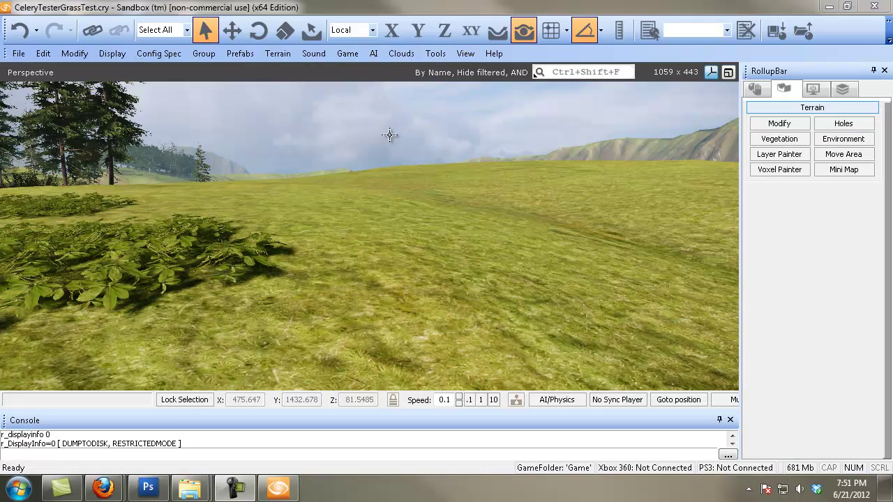
right_click(402, 173)
key(w)
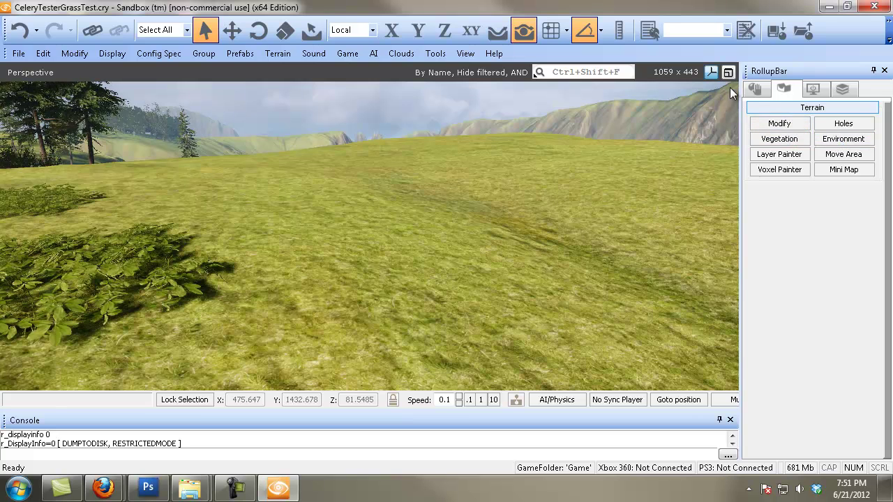
Create a Road object from the Misc category with nine points winding across the grassy hill toward the distant cliff
click(755, 89)
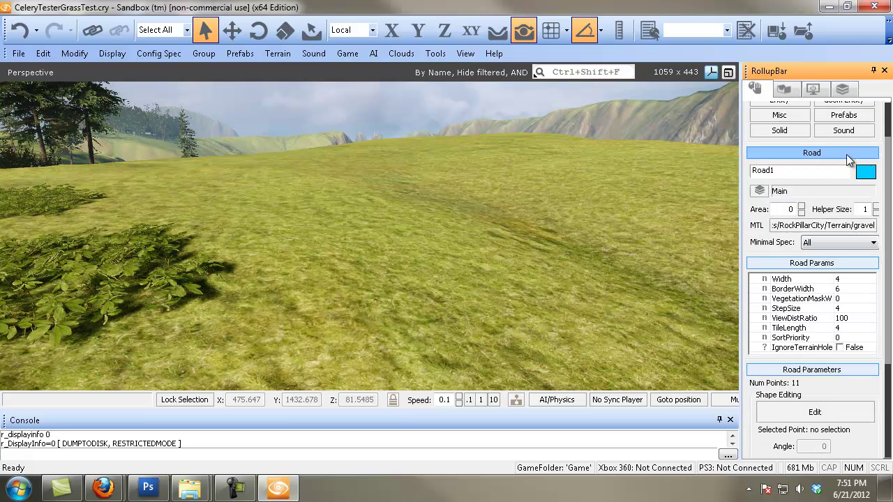
click(783, 172)
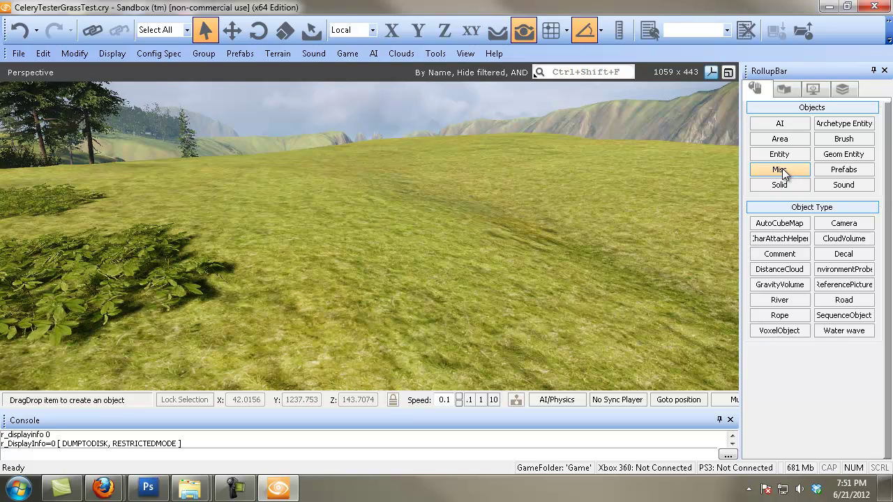
click(834, 301)
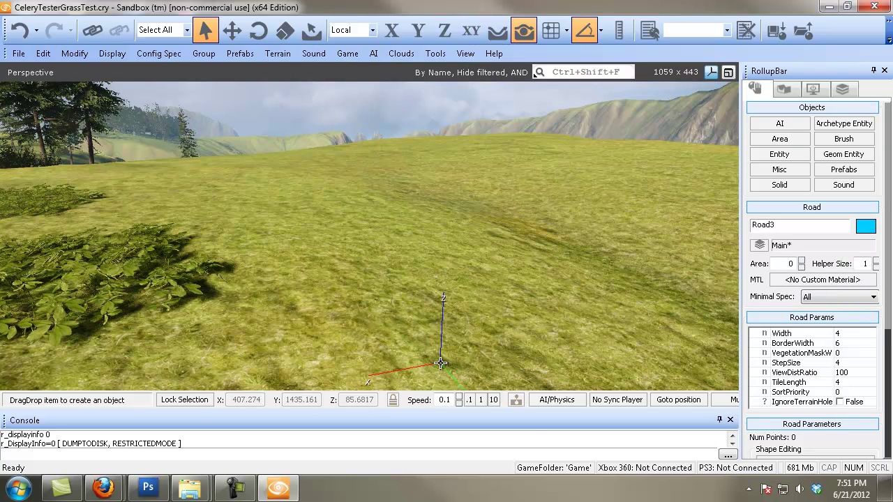
click(438, 353)
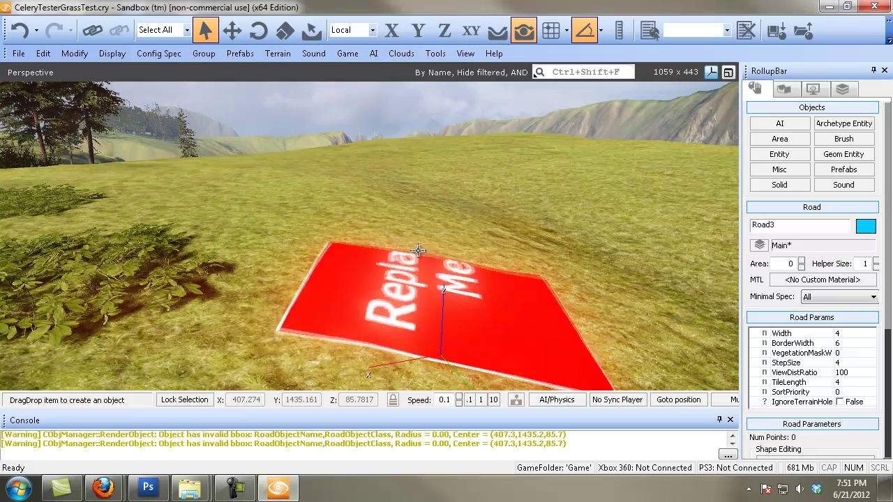
click(266, 173)
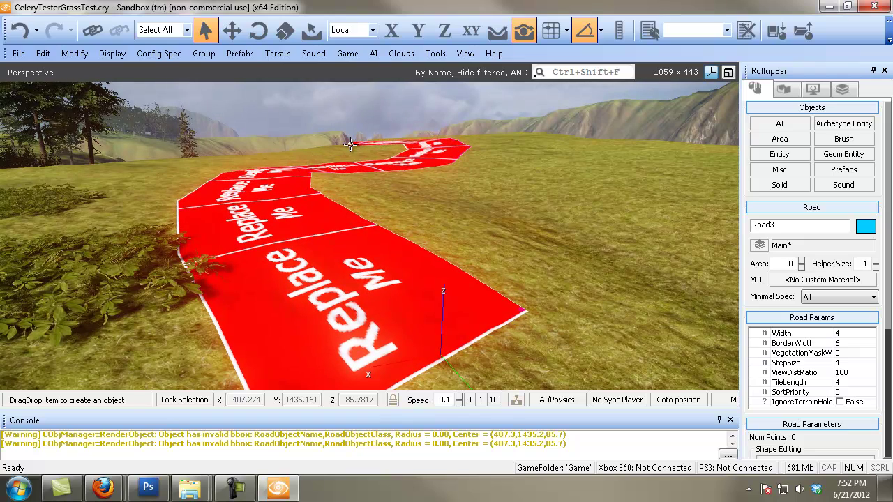
click(464, 137)
drag(378, 125, 296, 150)
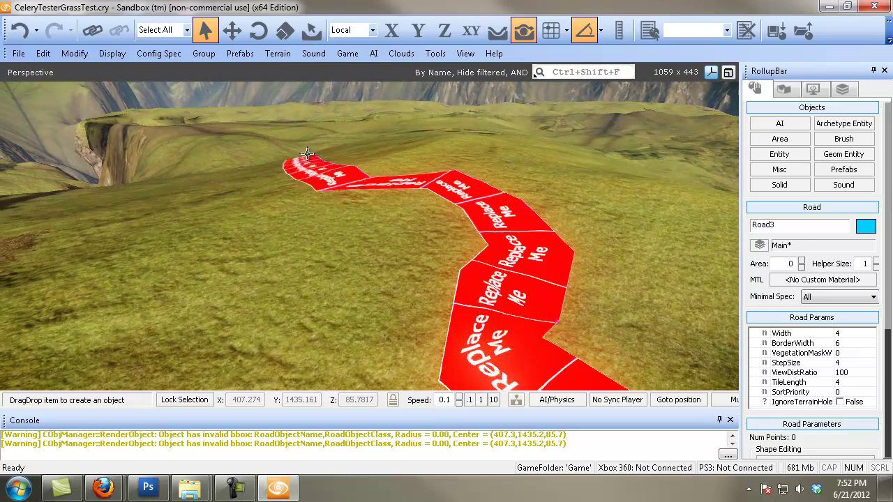
click(299, 158)
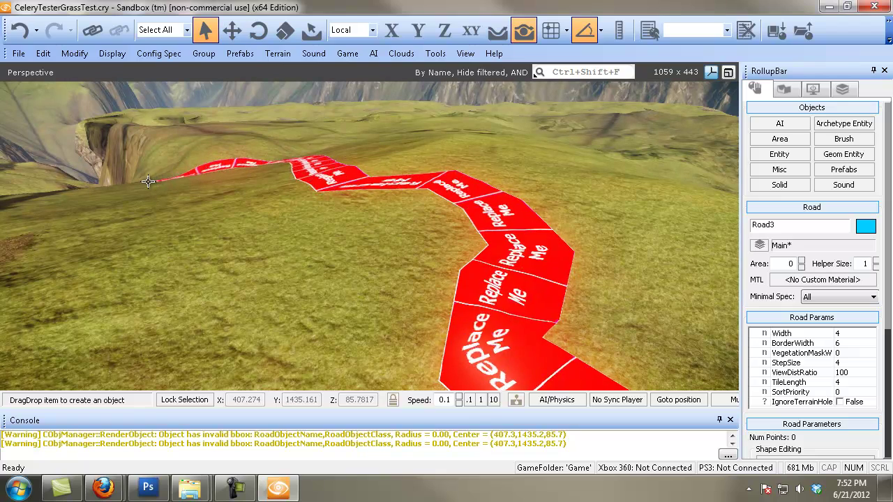
double_click(86, 194)
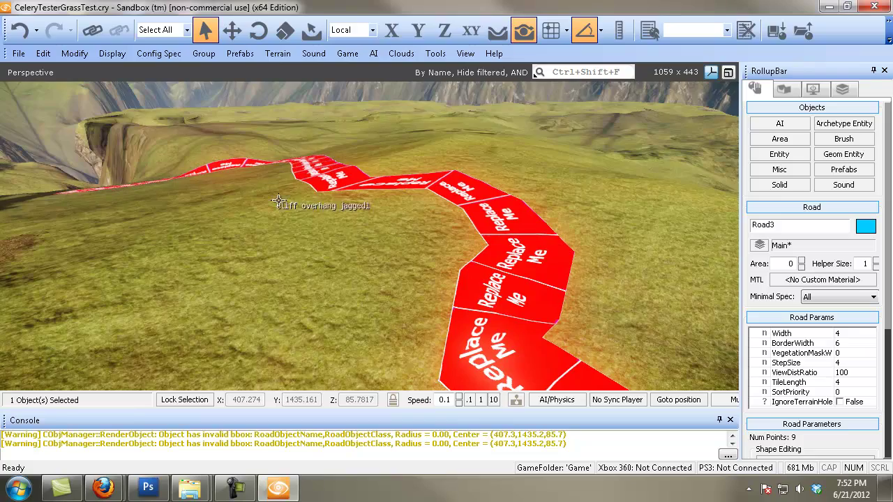
Display the helpers and reposition the road's nearer shape points to soften the sharp foreground bend
drag(561, 301, 352, 215)
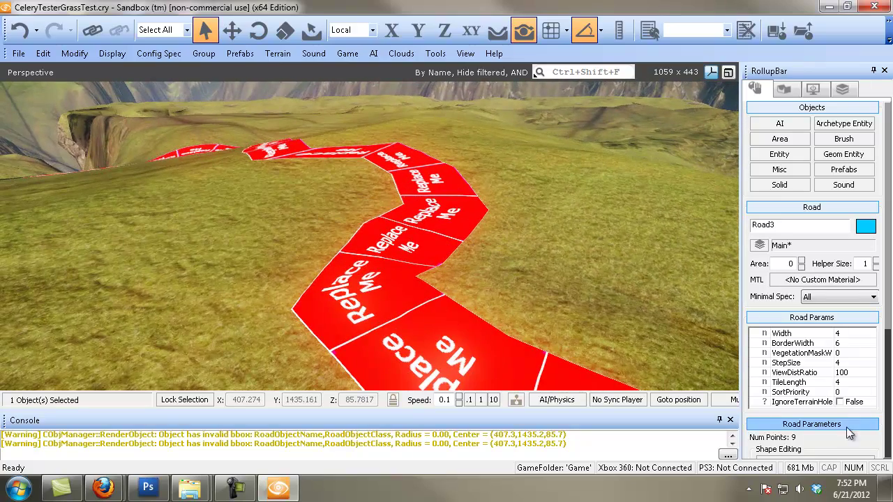
scroll(890, 314, down, 5)
click(775, 317)
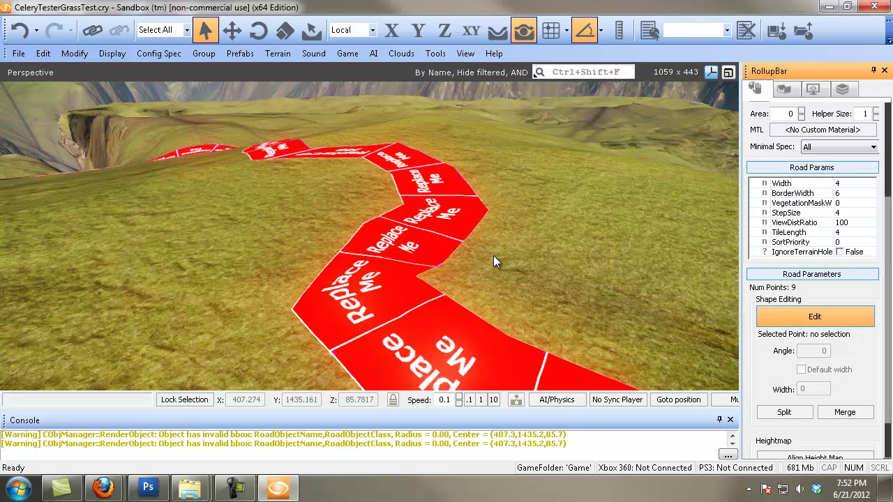
click(815, 317)
key(shift+space)
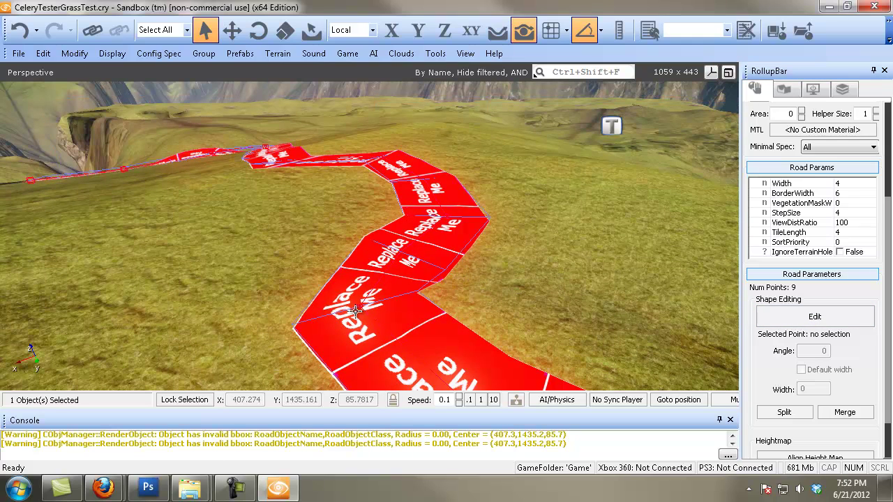
click(815, 318)
click(815, 318)
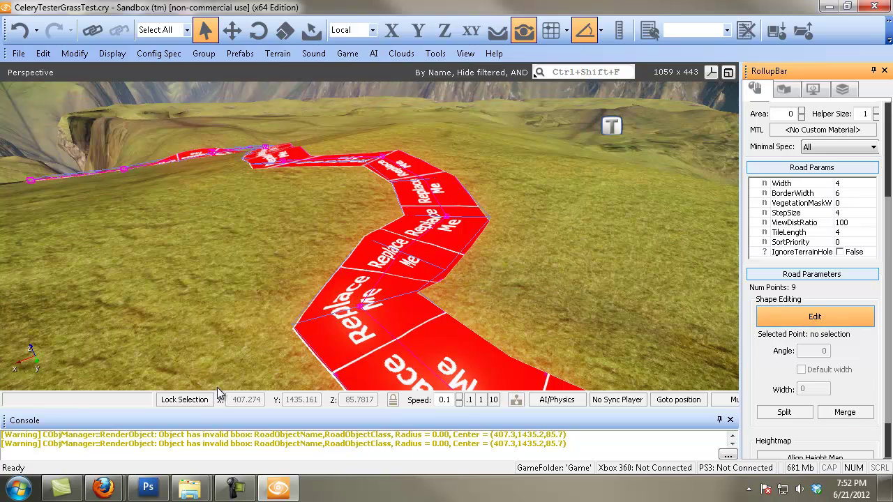
drag(362, 314, 432, 316)
click(440, 255)
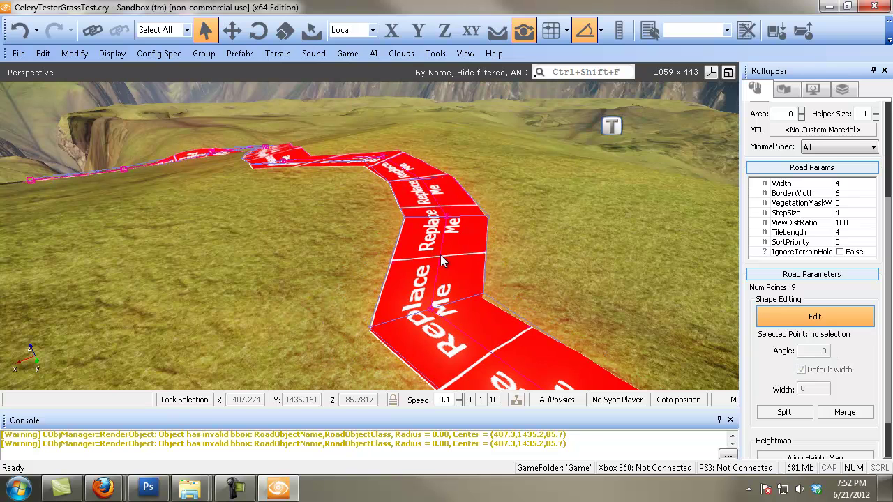
click(816, 332)
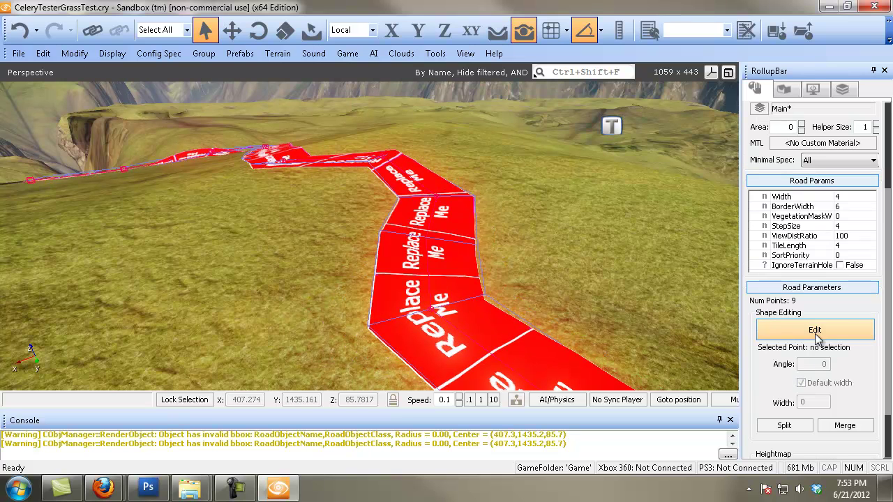
Set the road's StepSize to 2 and inspect the bends along its length
drag(886, 215, 887, 196)
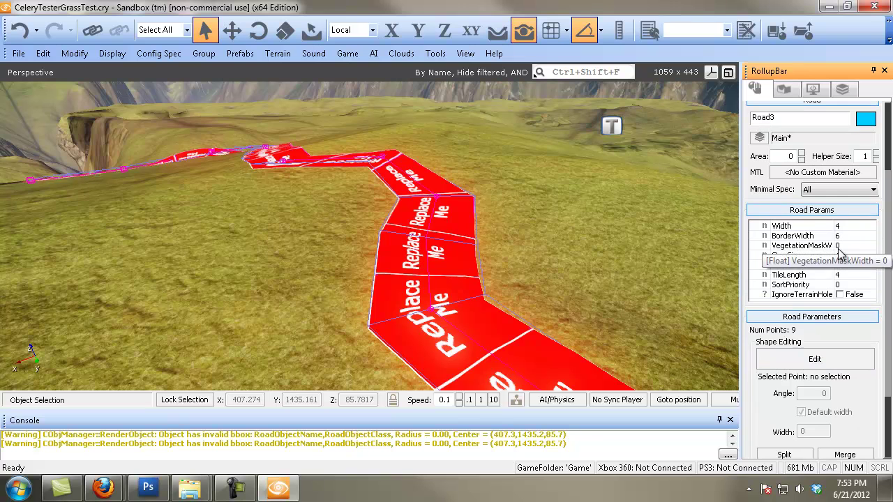
click(845, 256)
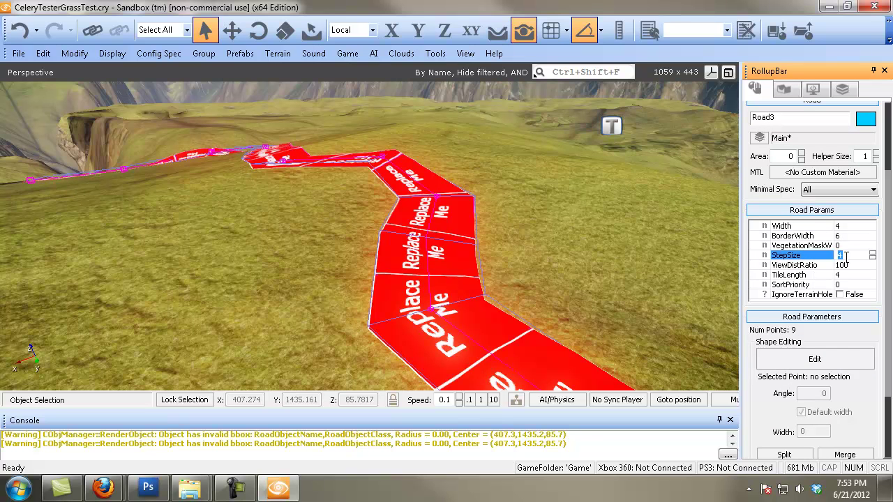
scroll(847, 257, down, 1)
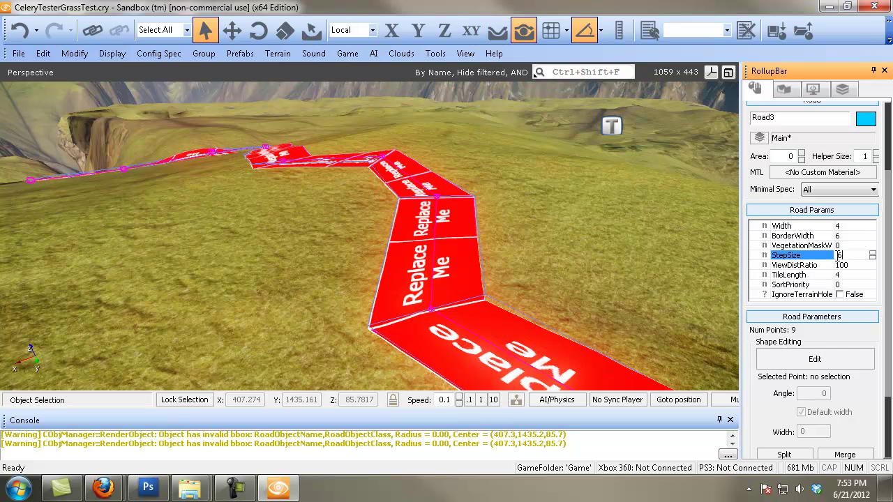
text(2)
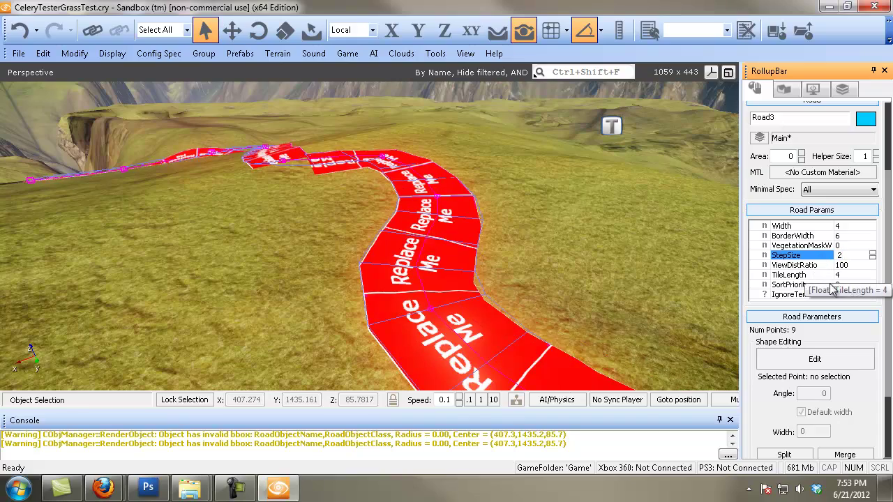
right_click(393, 235)
key(w)
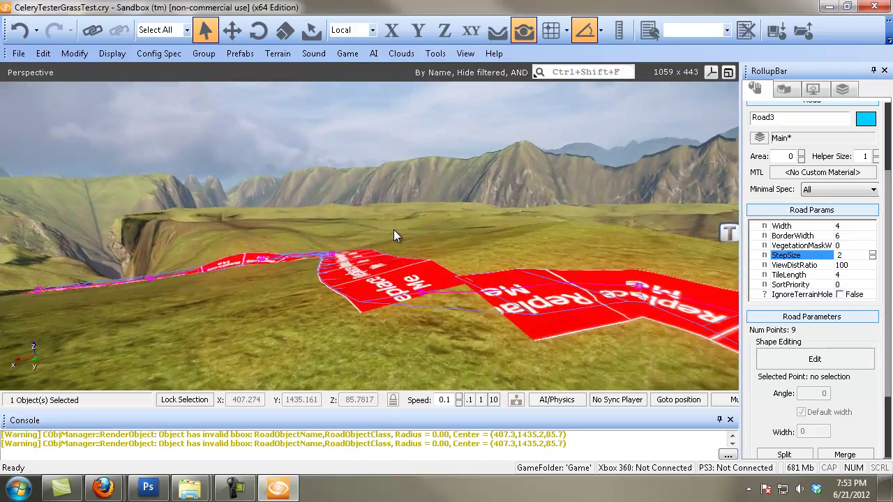
key(s)
Reposition the road's shape points at the kinked middle bend and in the foreground to smooth the path's curves
click(837, 365)
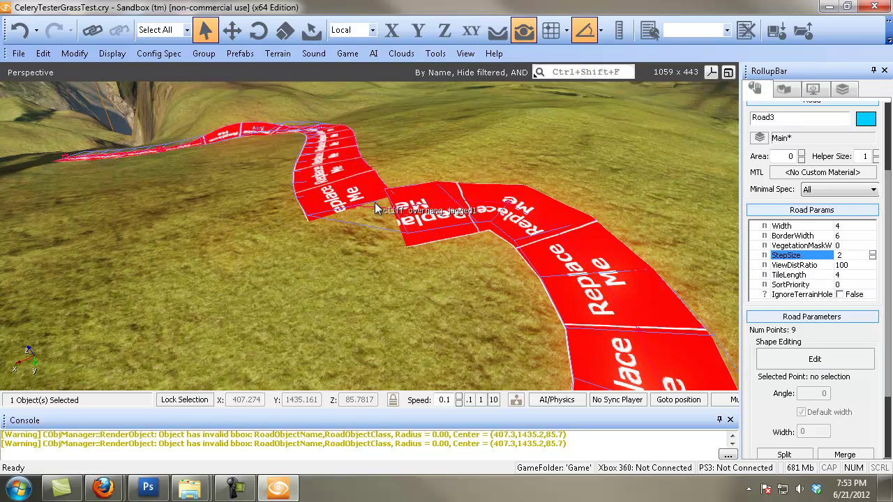
click(795, 356)
drag(353, 205, 343, 174)
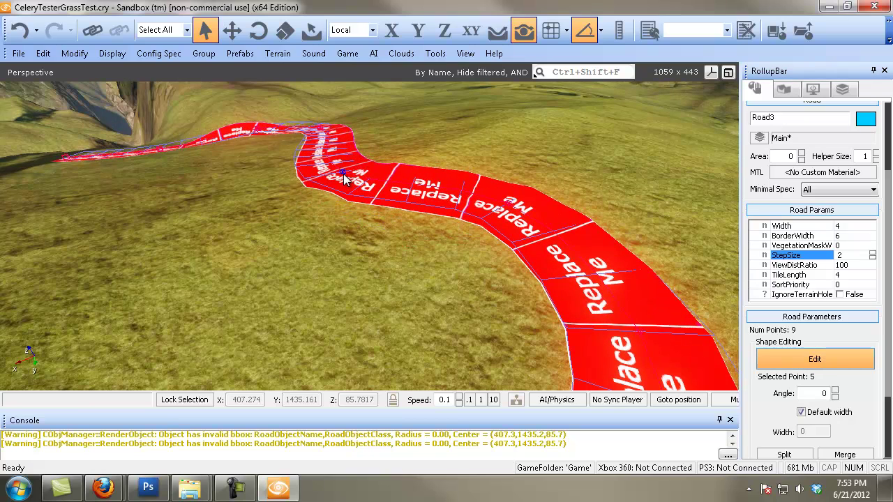
click(395, 189)
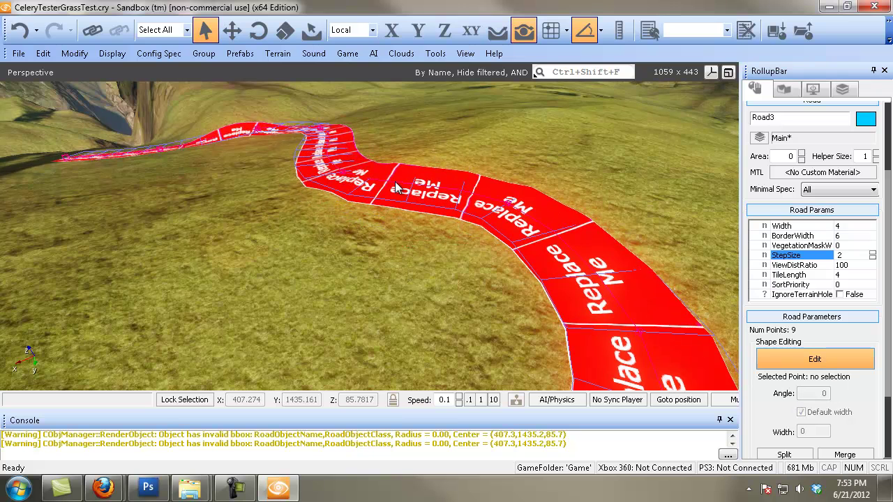
drag(337, 175, 351, 171)
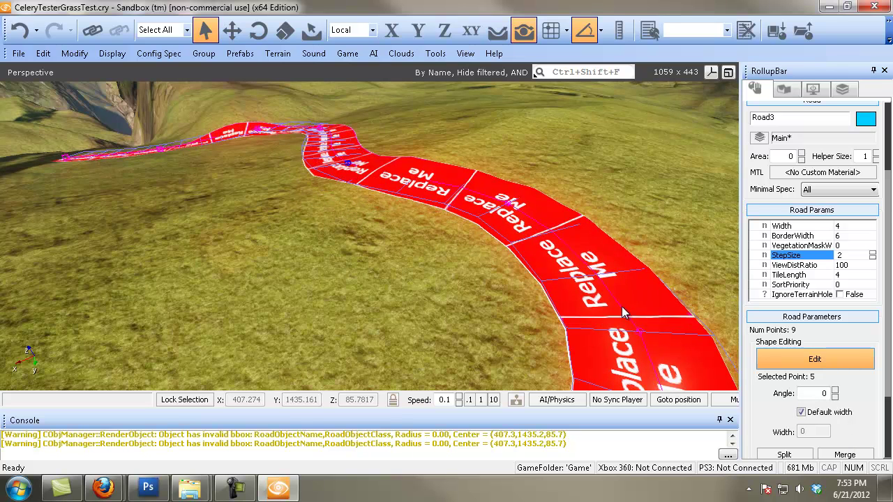
drag(638, 332, 575, 252)
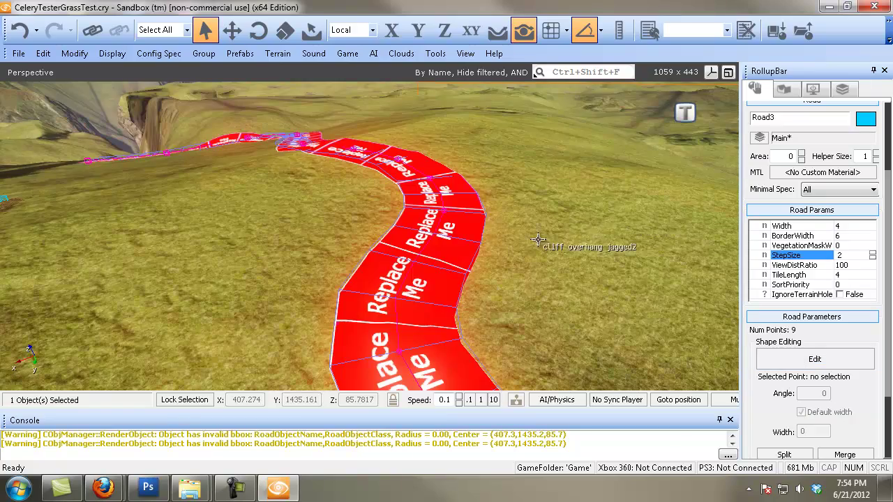
key(w)
mouse_move(480, 238)
mouse_down()
mouse_move(473, 236)
mouse_move(485, 254)
mouse_up()
Open the Material Editor, search for "gravel" and examine the settings of the gravel_path material
key(m)
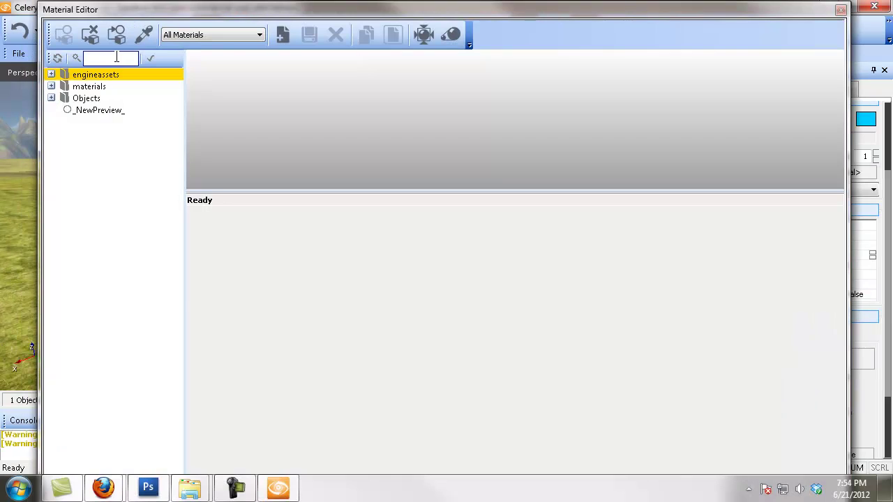
click(118, 58)
text(gravel)
click(132, 193)
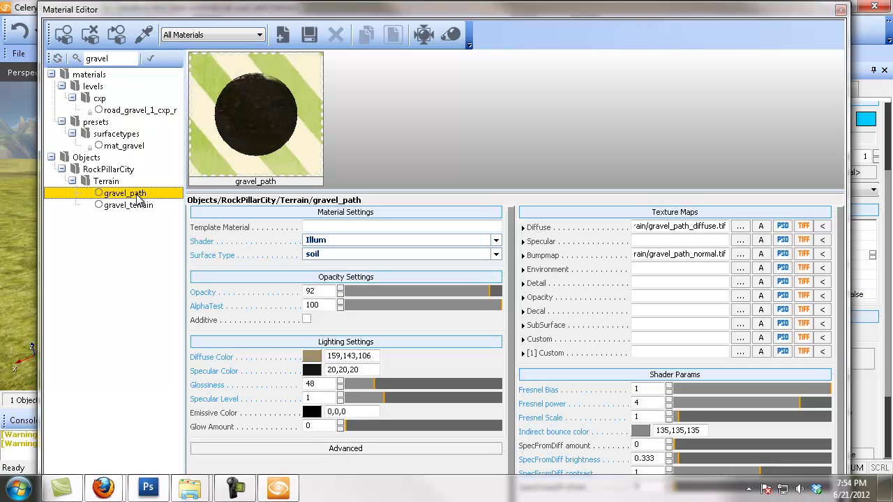
double_click(113, 60)
click(102, 74)
Search the materials for "celery" and start a new material in CeleryLand's terrain folder
double_click(117, 60)
text(celery)
click(92, 88)
right_click(92, 89)
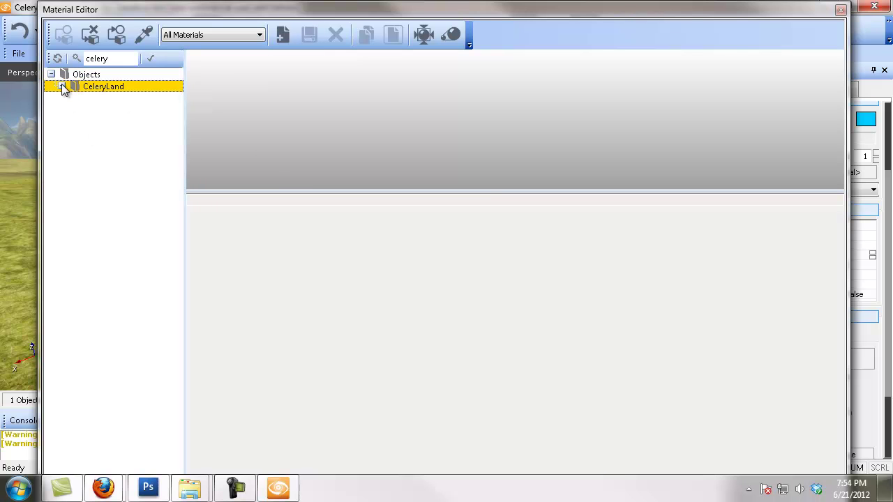
click(62, 86)
right_click(98, 134)
click(127, 165)
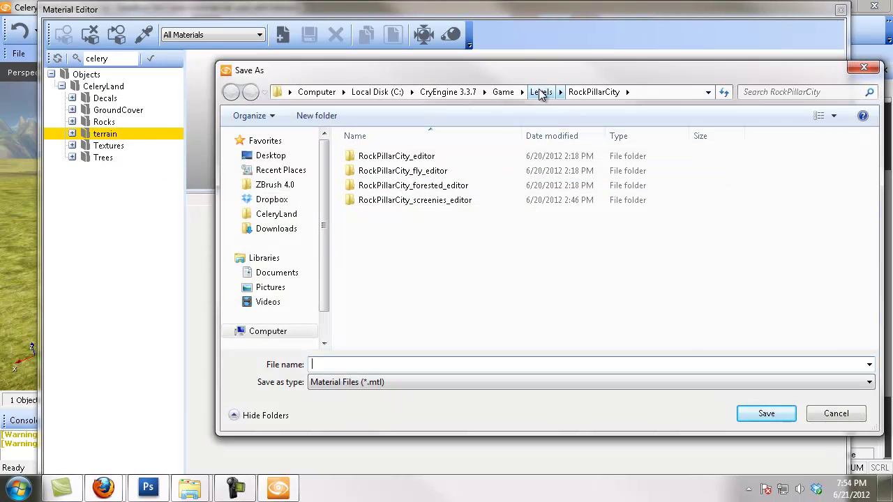
Save the new material as Dirt_ in CryEnginev3.4/Game/Objects/CeleryLand/terrain/Dirt_Trail
click(376, 92)
double_click(419, 200)
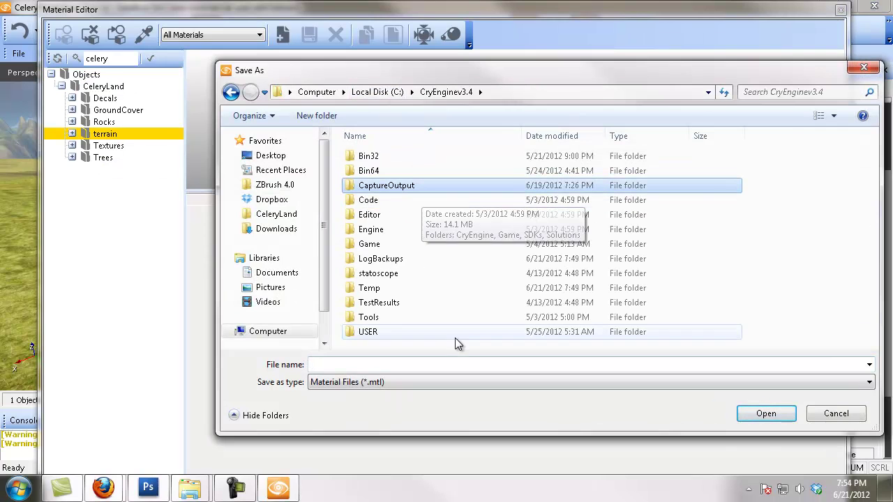
double_click(372, 244)
double_click(372, 244)
double_click(377, 156)
double_click(369, 200)
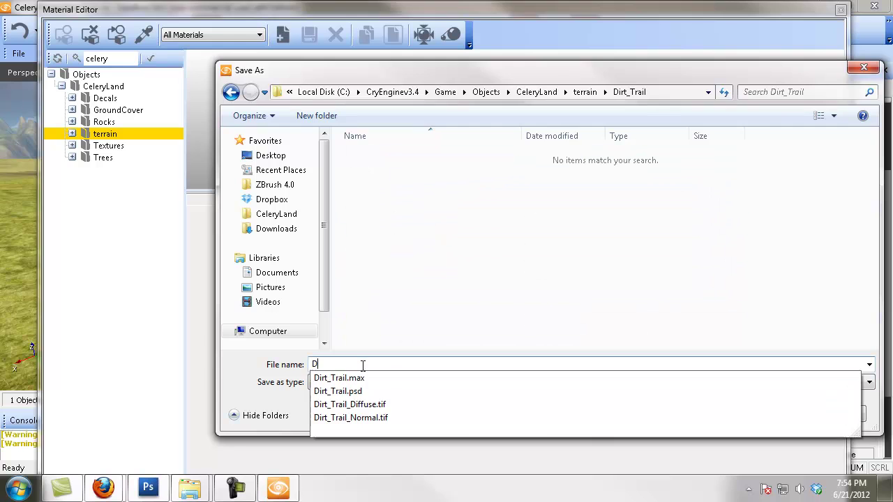
text(Dirt_)
key(Return)
Rename the Dirt_ material to Dirt_Trail.mtl in the same Dirt_Trail folder
right_click(124, 159)
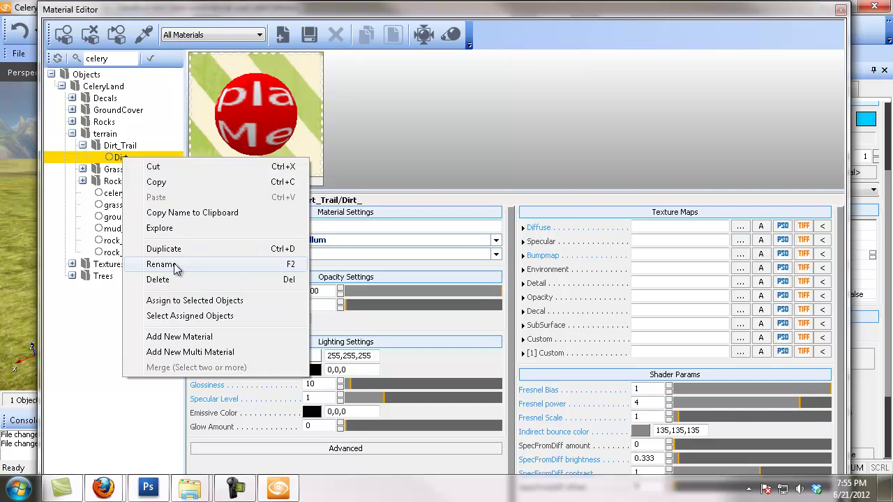
click(179, 337)
click(370, 160)
click(329, 364)
click(344, 363)
text(Trail.mtl)
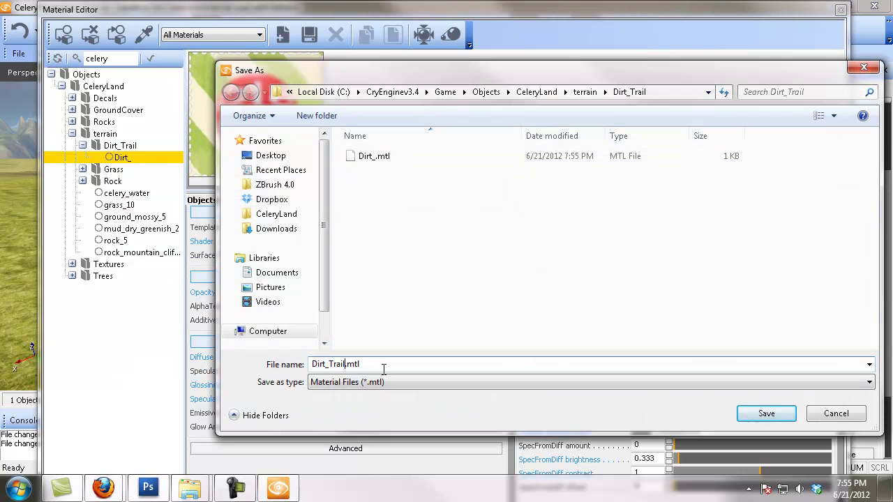
click(766, 414)
Assign dirt_trail_diffuse.tif from CeleryLand's terrain/Dirt_Trail folder as the Dirt_Trail material's diffuse map
click(741, 228)
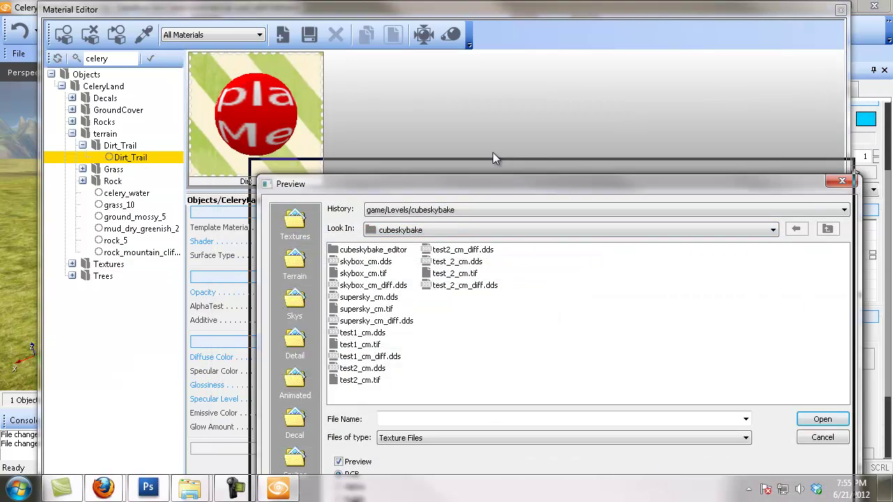
click(416, 121)
click(368, 148)
click(400, 103)
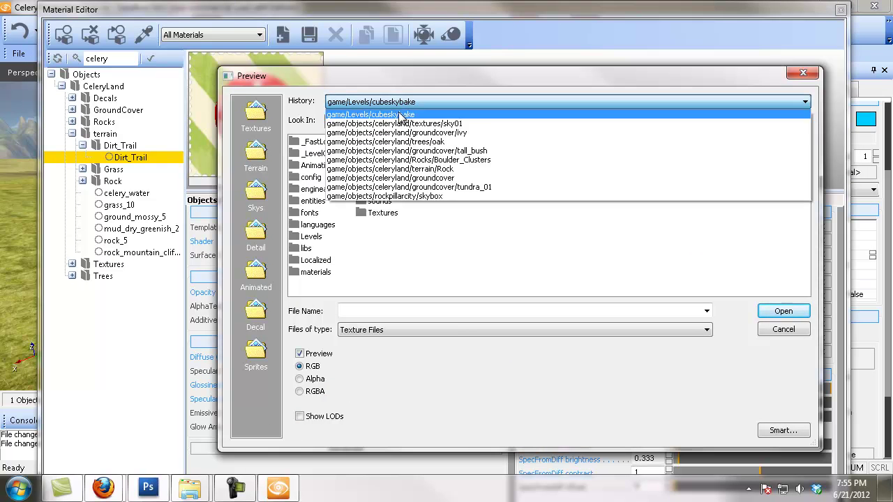
click(403, 143)
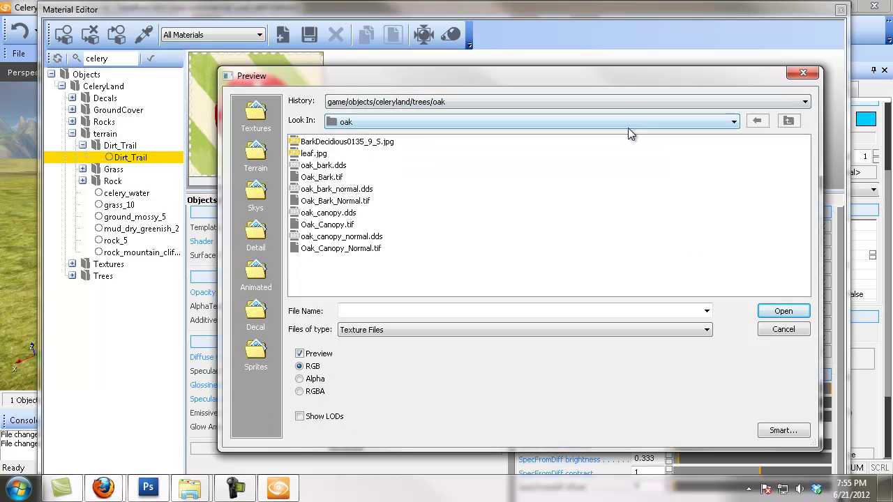
click(788, 122)
click(323, 190)
click(328, 143)
click(784, 312)
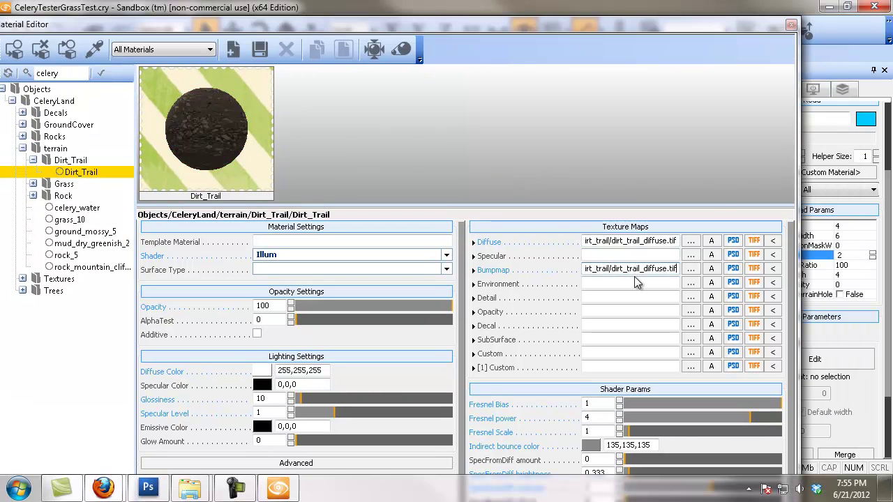
Set the Dirt_Trail material's bumpmap to Dirt_Trail_Normal.tif
click(690, 269)
click(342, 168)
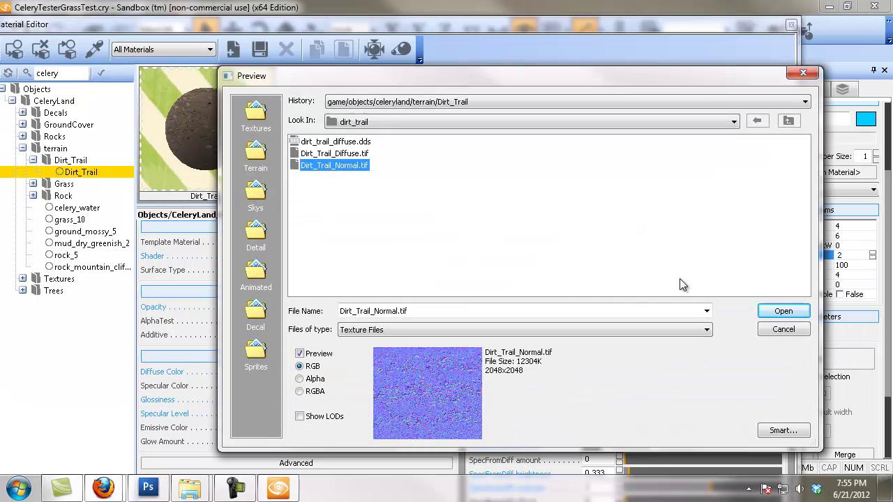
click(783, 311)
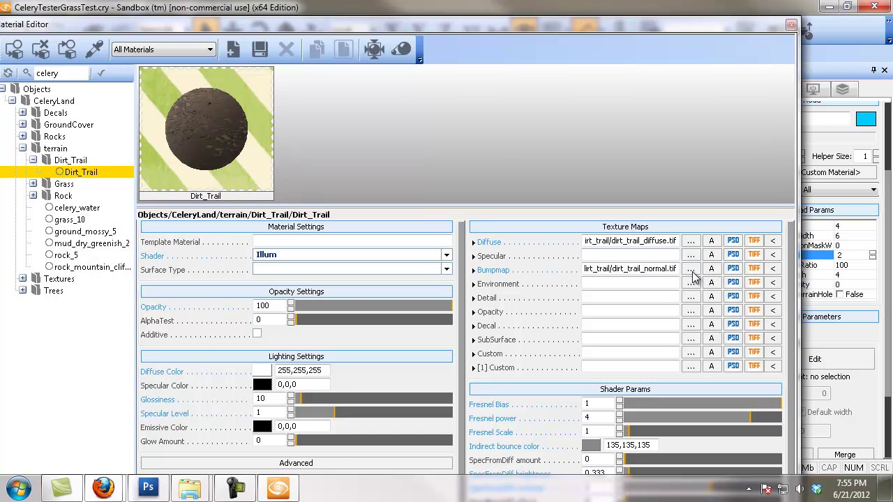
drag(270, 24, 386, 36)
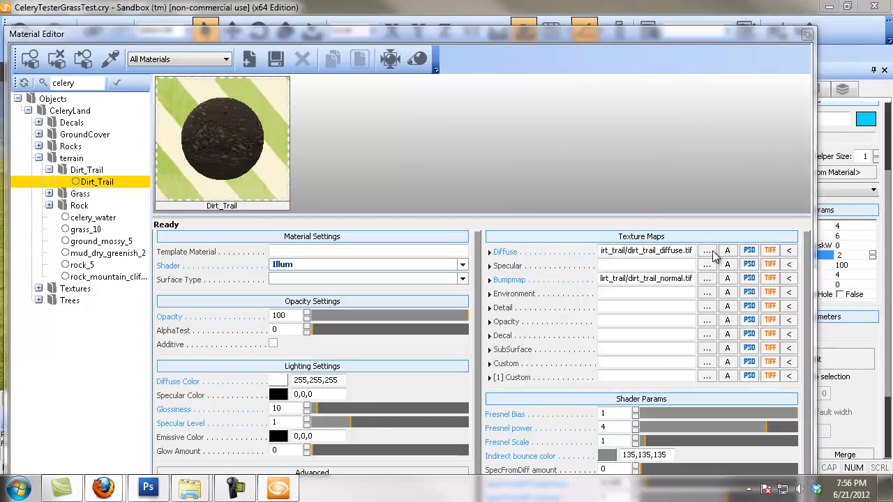
Point the diffuse map to dirt_trail_diffuse.dds and the bumpmap to dirt_trail_normal.dds
click(706, 251)
click(328, 139)
click(783, 309)
click(707, 280)
click(335, 165)
click(783, 311)
Apply the Dirt_Trail material to the road, then hide the viewport helpers and inspect the trail
drag(266, 33, 422, 60)
drag(150, 226, 120, 232)
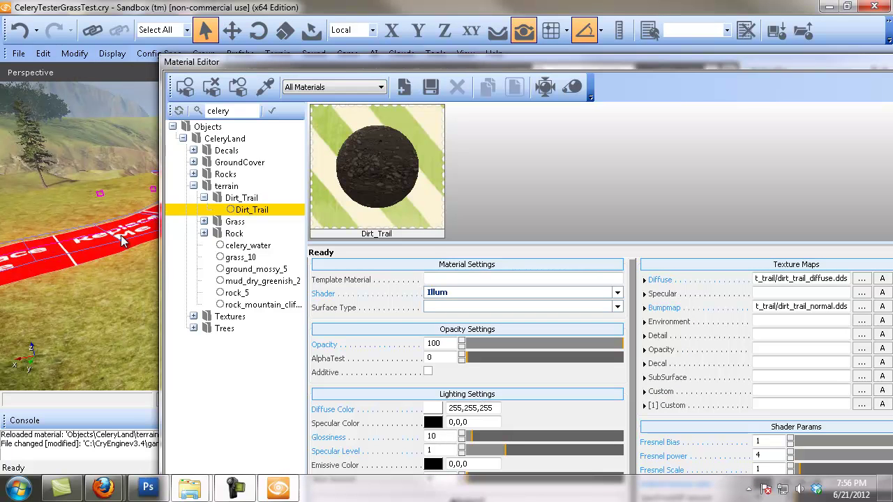
drag(124, 159, 124, 159)
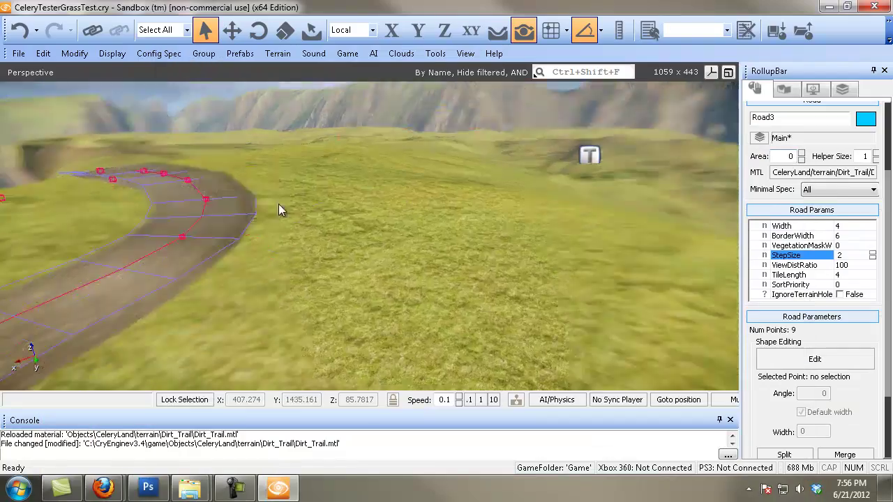
drag(308, 199, 306, 198)
key(shift+space)
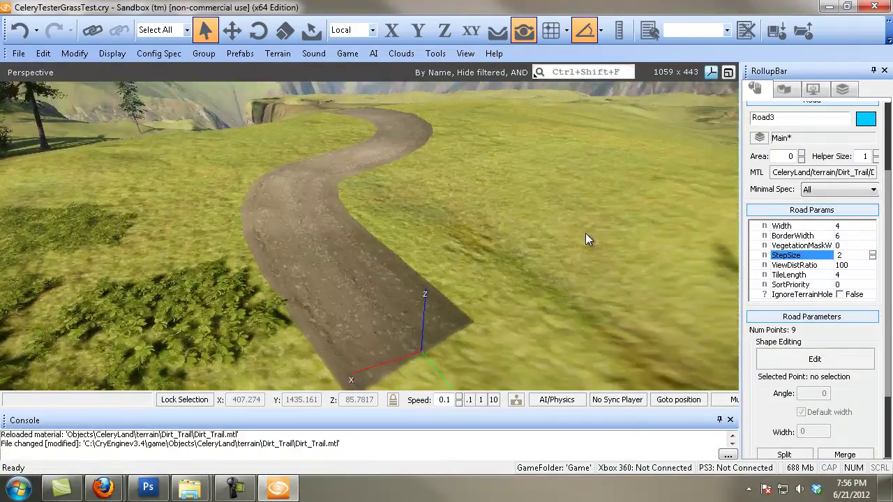
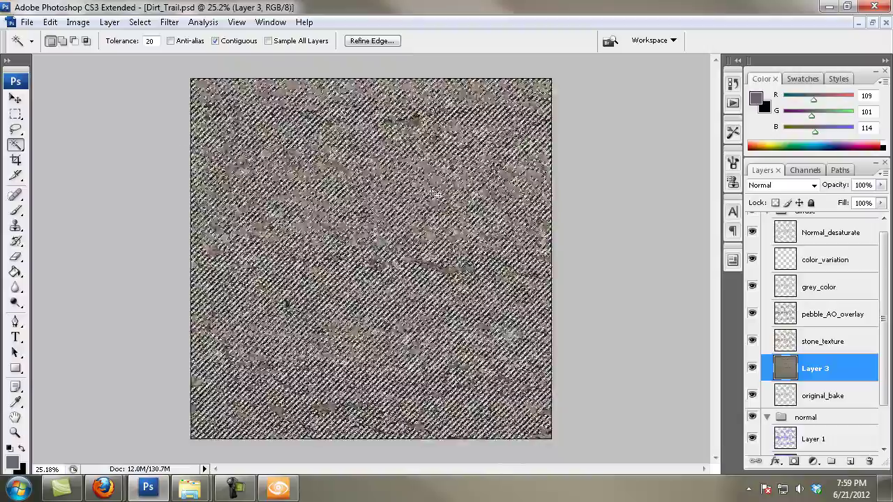
In Photoshop's Dirt_Trail.psd, fill the selection with black on a new layer above Layer 3, invert it to white, deselect, and check it in isolation
scroll(444, 181, up, 10)
scroll(444, 180, down, 10)
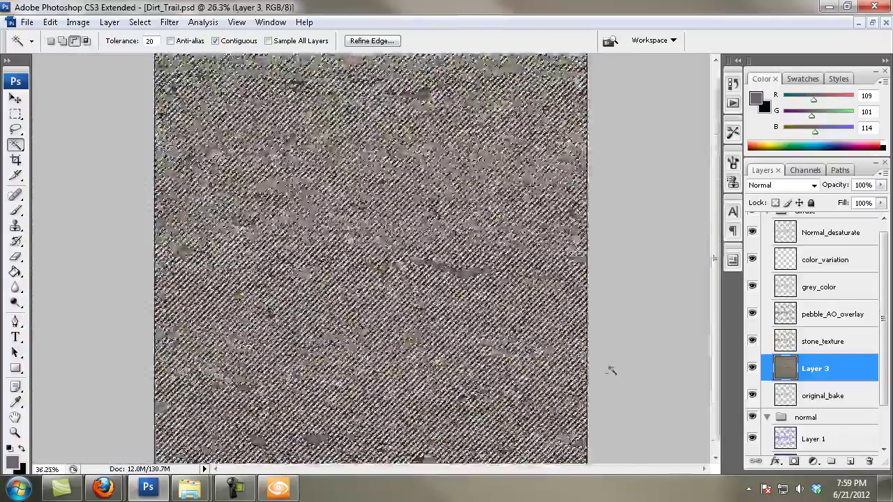
click(852, 463)
click(12, 463)
click(390, 298)
click(703, 113)
key(alt+BackSpace)
key(ctrl+i)
key(ctrl+d)
scroll(467, 201, up, 5)
scroll(466, 201, down, 2)
alt+click(753, 368)
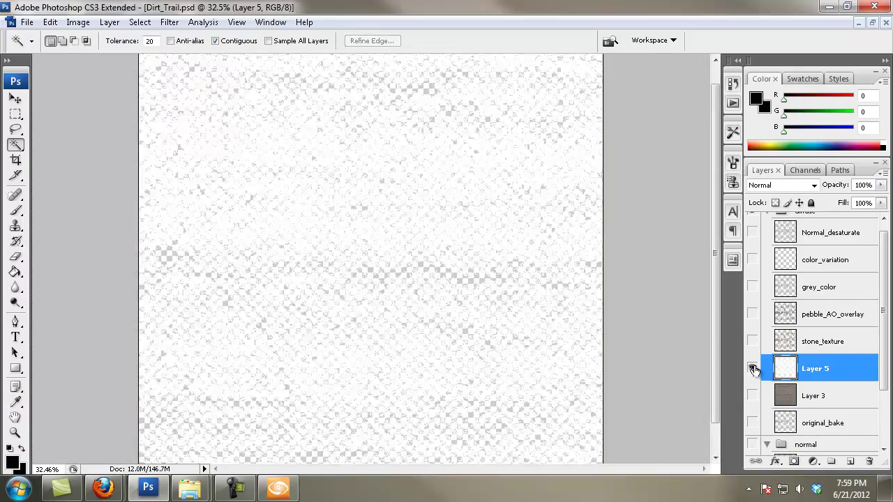
alt+click(753, 368)
Add a new layer directly above Layer 3 and fill it with black using the Paint Bucket
click(822, 397)
click(851, 462)
click(16, 273)
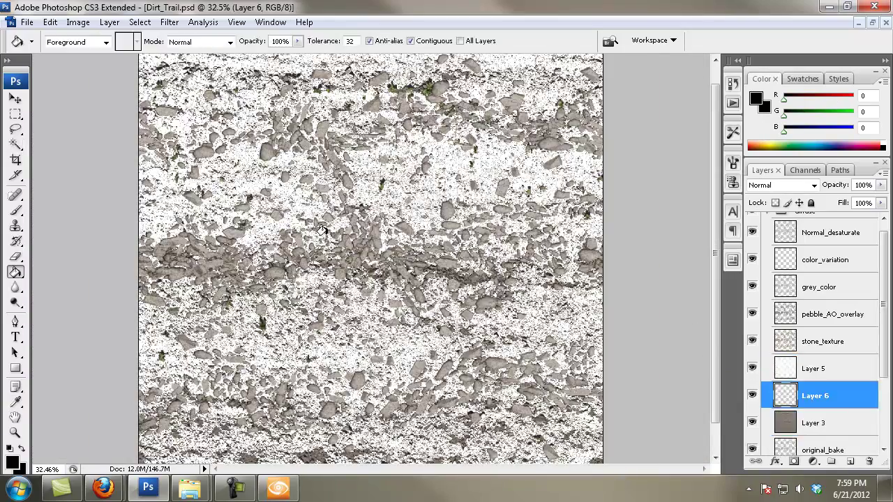
click(429, 240)
Create a layer group named mask and move Layer 5 and Layer 6 into it
click(831, 461)
double_click(815, 391)
text(mask)
key(Return)
click(828, 417)
shift+click(822, 435)
scroll(827, 411, down, 3)
scroll(832, 398, up, 1)
drag(817, 337, 813, 358)
drag(815, 379, 813, 335)
Show only the mask group, keep black as the foreground color, and add a new layer above Layer 5
alt+click(754, 331)
click(818, 350)
scroll(492, 286, down, 7)
scroll(492, 286, up, 2)
click(12, 463)
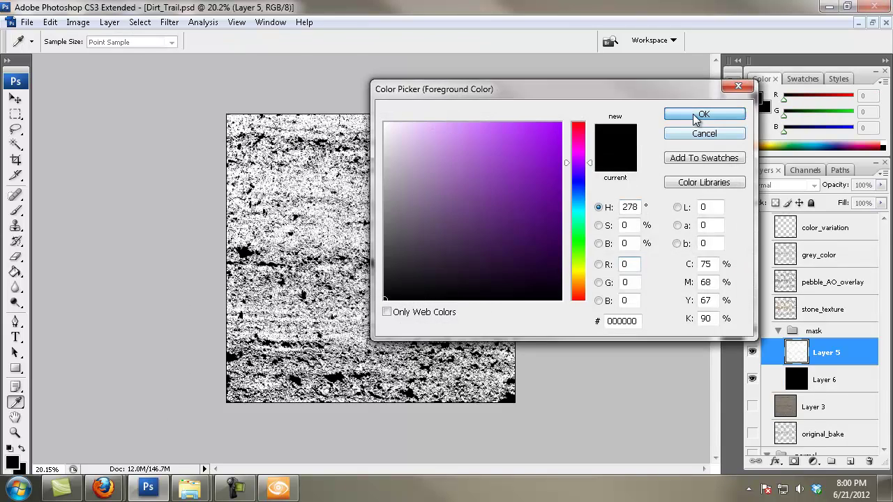
click(704, 114)
key(g)
key(ctrl+shift+alt+n)
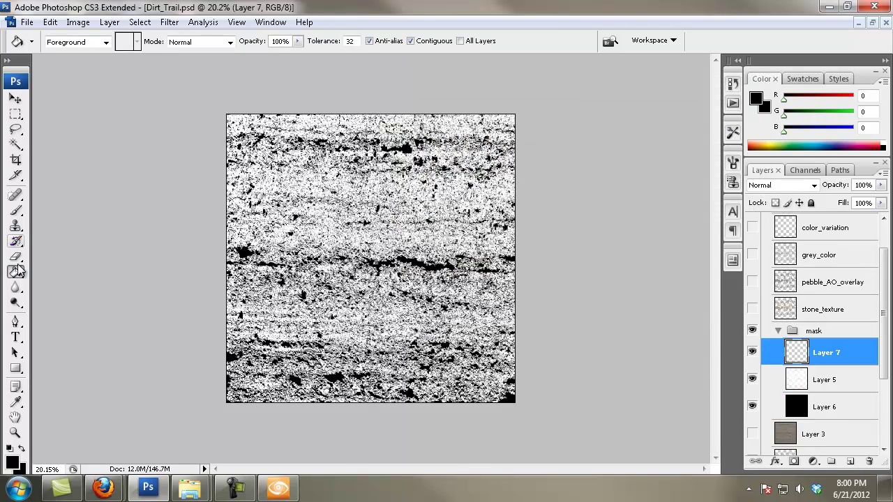
Set the Brush tool to 100% opacity and paint black over the texture's upper-left corner on Layer 7
right_click(15, 210)
click(60, 210)
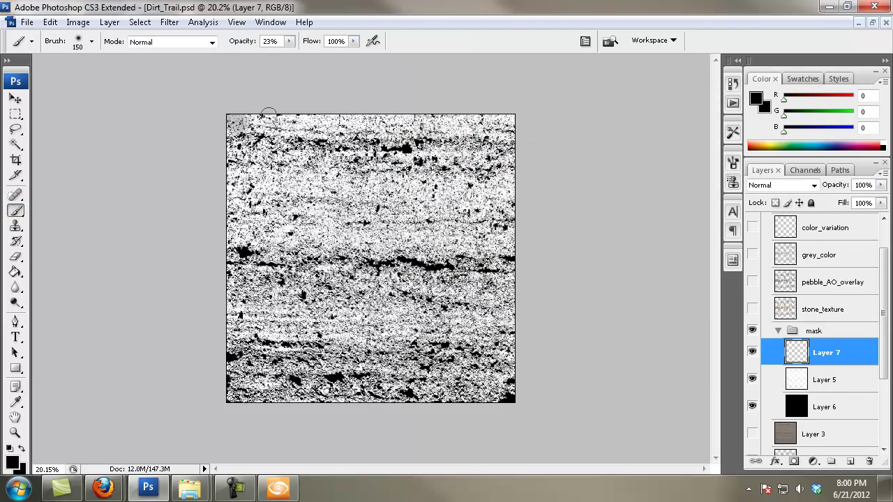
click(289, 42)
drag(287, 56, 345, 56)
drag(237, 116, 248, 116)
Choose the rough 27 px brush preset, enlarge it to 250 px, and paint the texture's top edge black
click(78, 41)
click(136, 153)
click(384, 4)
click(733, 163)
click(682, 279)
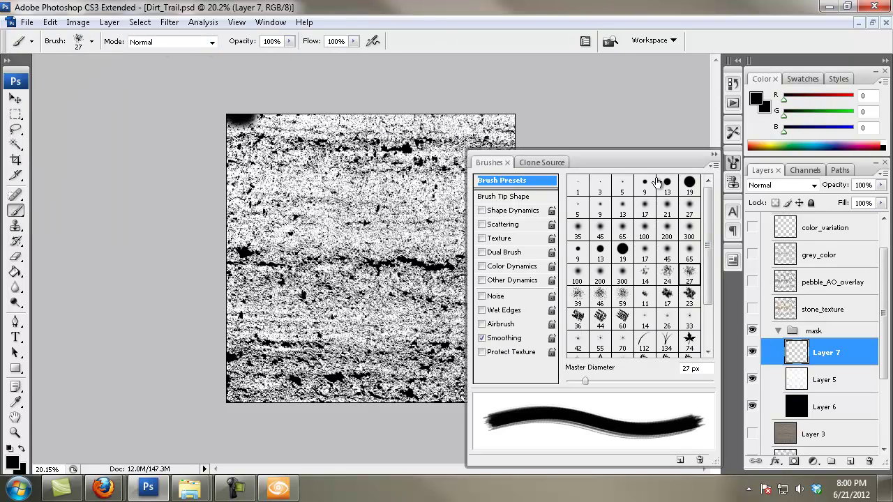
click(710, 153)
key(bracketright)
drag(244, 118, 298, 104)
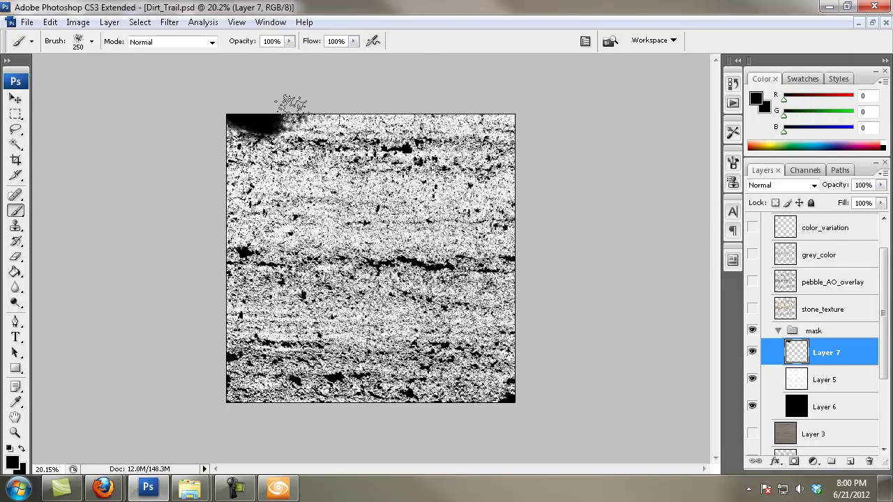
mouse_move(439, 124)
mouse_down()
mouse_move(487, 110)
mouse_move(357, 127)
mouse_up()
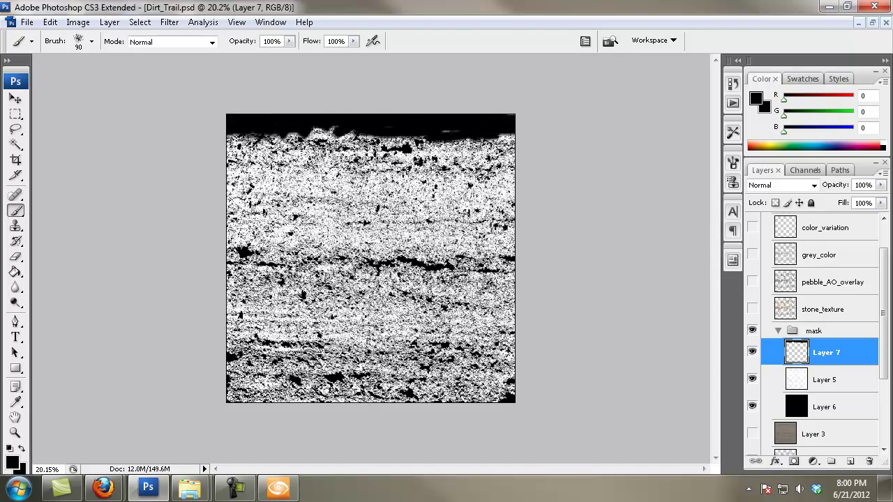
Enlarge the rough brush to 200 px and paint a ragged lower boundary on the black band along the top edge
click(586, 42)
click(690, 285)
click(712, 154)
key(bracketright)
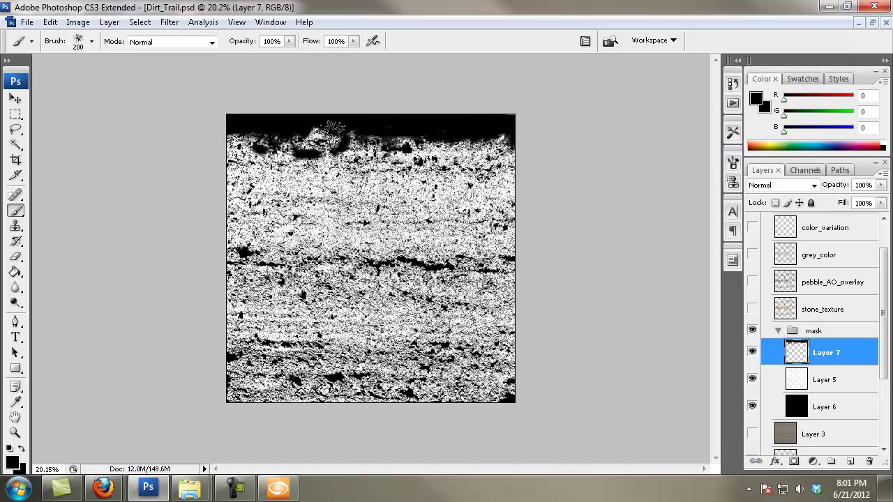
drag(339, 128, 340, 144)
drag(286, 134, 244, 143)
Paint a ragged black band along the texture's bottom edge on Layer 7
mouse_move(488, 399)
mouse_down()
mouse_move(326, 391)
mouse_move(456, 406)
mouse_move(487, 385)
mouse_move(368, 379)
mouse_move(287, 387)
mouse_move(310, 405)
mouse_move(253, 392)
mouse_move(218, 387)
mouse_up()
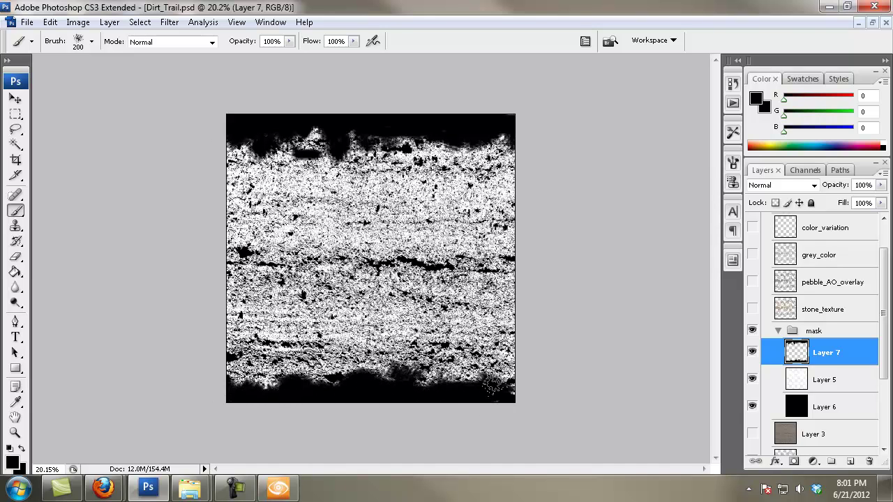
drag(527, 393, 526, 404)
scroll(522, 308, down, 3)
scroll(529, 316, up, 2)
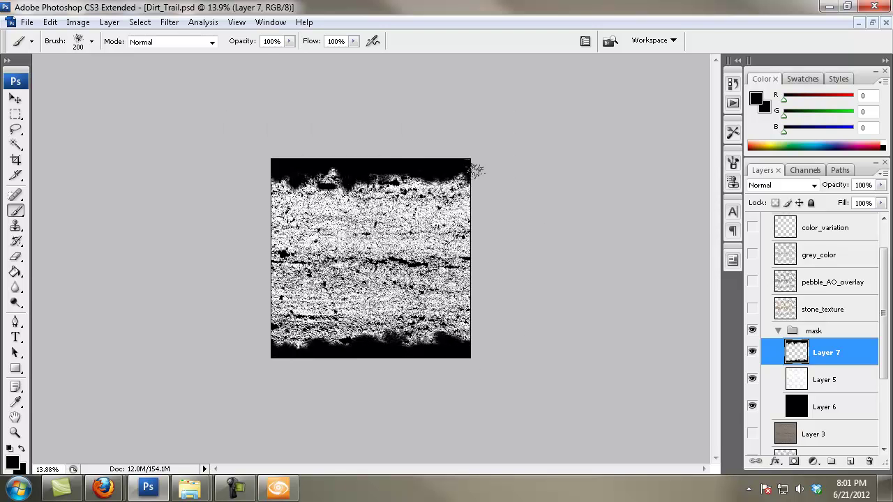
Merge the three mask layers and increase the result's contrast with Levels inputs of 51, 1.00 and 213
shift+click(833, 407)
key(ctrl+e)
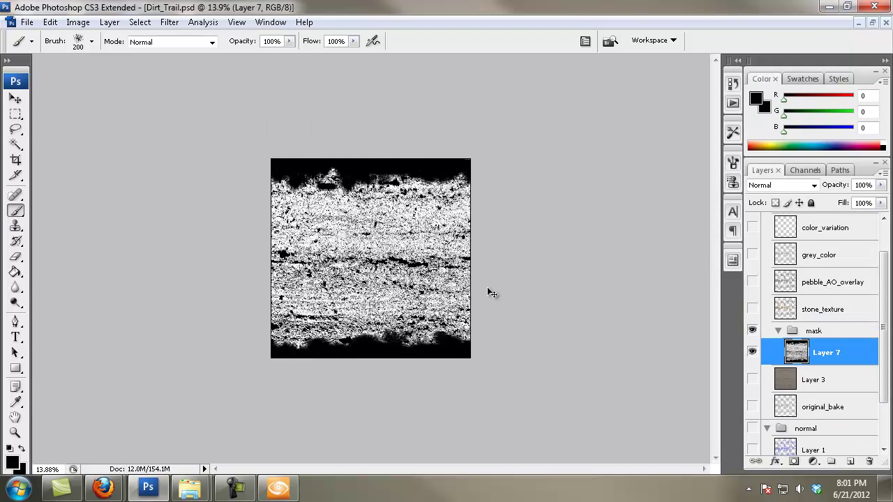
key(ctrl+l)
drag(572, 122, 761, 218)
drag(769, 348, 741, 354)
drag(591, 347, 621, 346)
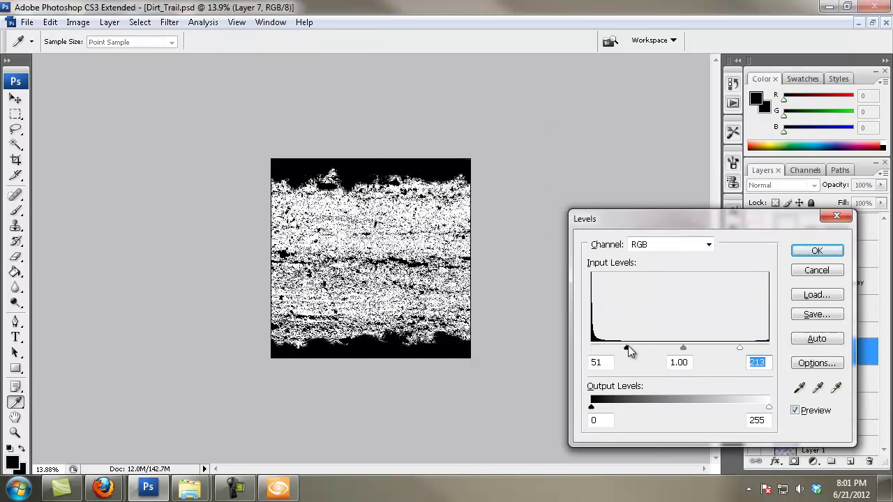
key(Return)
Add a new layer in the mask group and paint the middle of the texture white between the ragged edges
key(b)
click(850, 461)
click(12, 463)
mouse_move(425, 211)
mouse_down()
mouse_move(413, 203)
mouse_move(382, 121)
mouse_up()
click(704, 115)
mouse_move(269, 212)
mouse_down()
mouse_move(368, 232)
mouse_move(273, 205)
mouse_move(321, 208)
mouse_up()
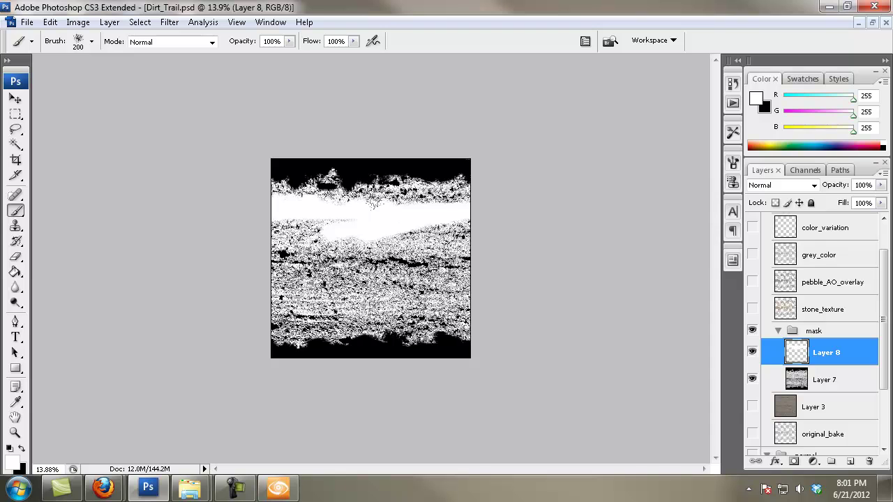
mouse_move(462, 206)
mouse_down()
mouse_move(282, 223)
mouse_move(372, 247)
mouse_move(503, 246)
mouse_move(273, 301)
mouse_move(357, 304)
mouse_move(404, 286)
mouse_move(477, 285)
mouse_up()
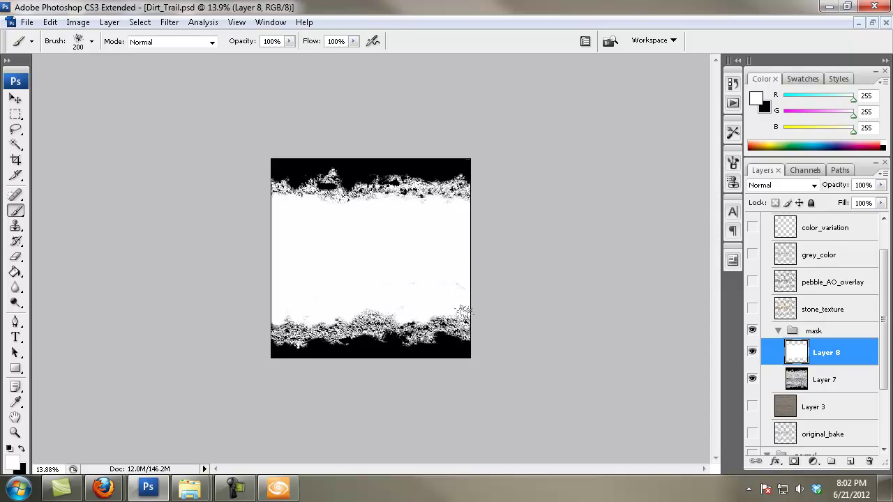
Merge the white center into Layer 7 and fill the pebble selection with white on a new layer in the mask group
scroll(544, 275, down, 3)
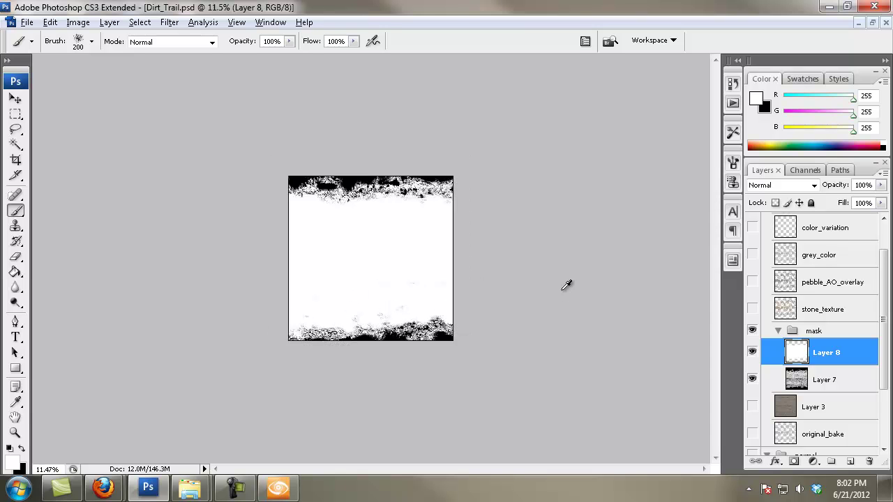
scroll(422, 223, up, 5)
scroll(488, 205, down, 1)
scroll(361, 287, down, 3)
scroll(497, 299, up, 2)
drag(832, 359, 870, 462)
click(851, 462)
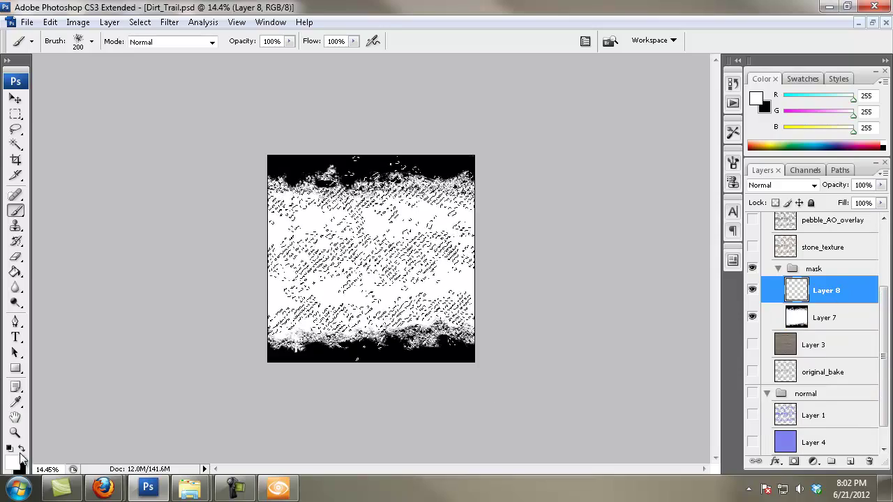
key(shift+BackSpace)
key(Escape)
key(ctrl+d)
Paint black over the stray white pebbles nearest the texture's top and bottom borders on Layer 8
scroll(452, 188, up, 1)
scroll(448, 184, down, 3)
scroll(438, 182, up, 6)
scroll(354, 135, down, 2)
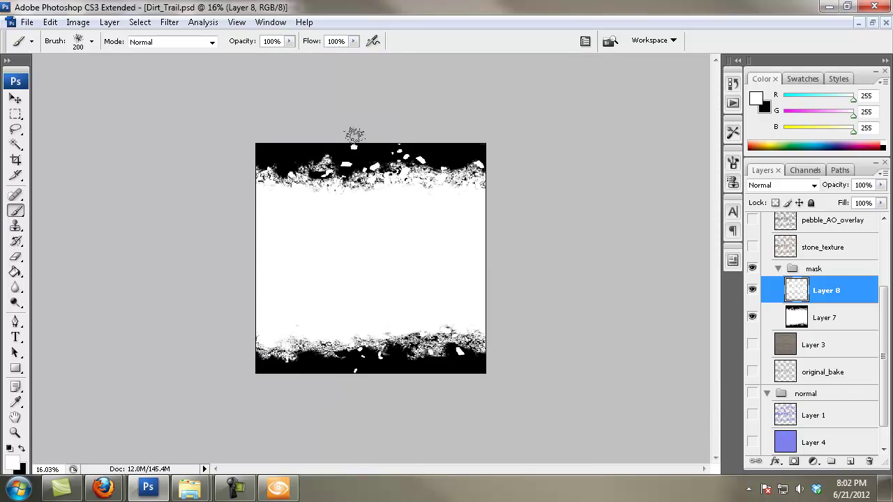
key(x)
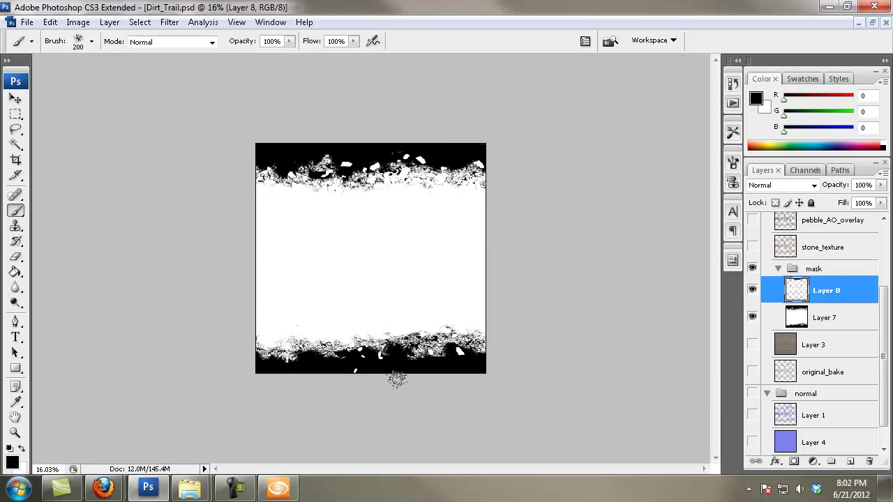
scroll(446, 352, down, 3)
scroll(492, 360, up, 4)
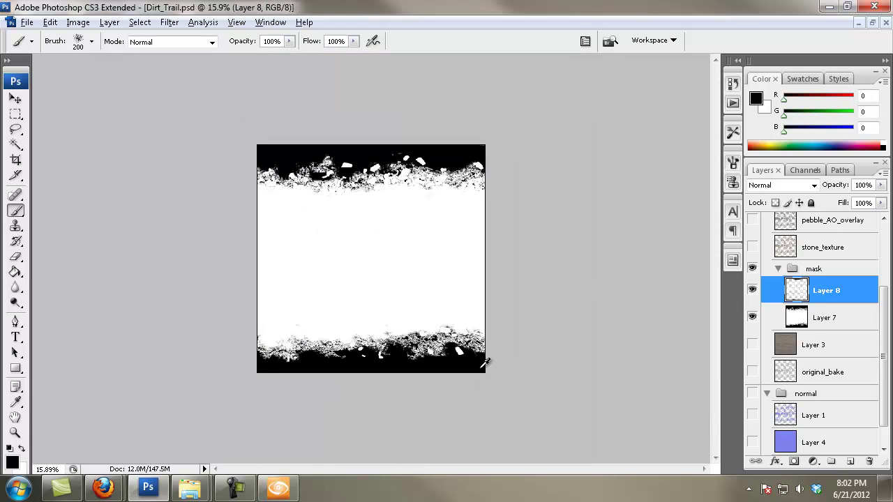
Paint black over the fine speckles around the pebbles along both edges on Layer 7
click(826, 319)
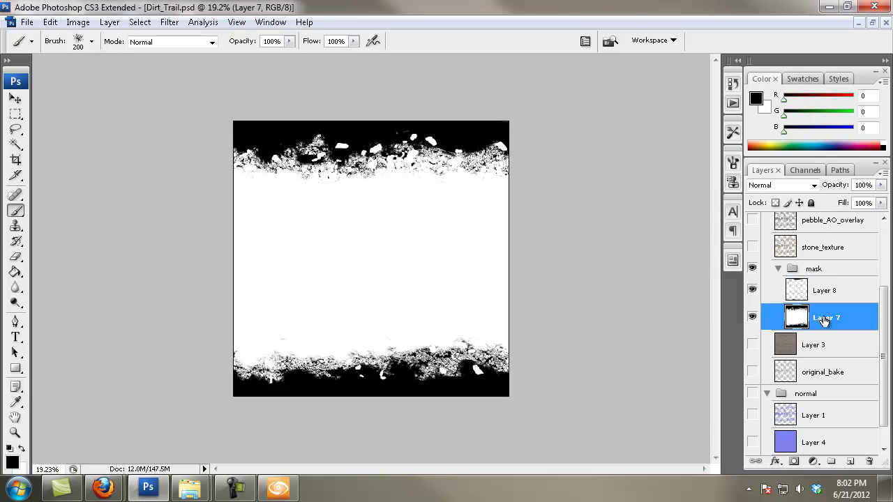
mouse_move(330, 160)
mouse_down()
mouse_move(396, 161)
mouse_move(487, 150)
mouse_move(496, 157)
mouse_move(401, 148)
mouse_move(357, 164)
mouse_move(309, 150)
mouse_move(246, 168)
mouse_up()
drag(300, 174, 242, 174)
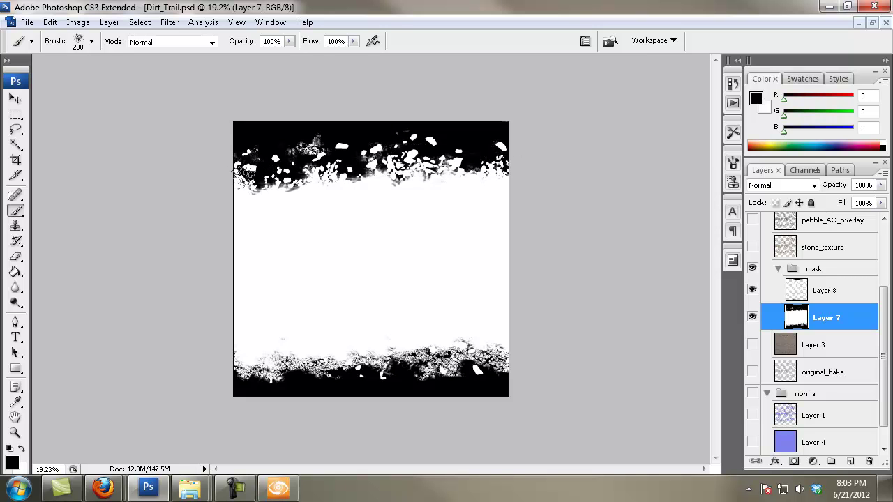
mouse_move(250, 380)
mouse_down()
mouse_move(338, 373)
mouse_move(339, 363)
mouse_move(254, 360)
mouse_move(241, 382)
mouse_move(414, 358)
mouse_move(443, 362)
mouse_up()
Lasso the upper and lower edge strips in turn and paint them black around the pebbles on Layer 7
click(17, 130)
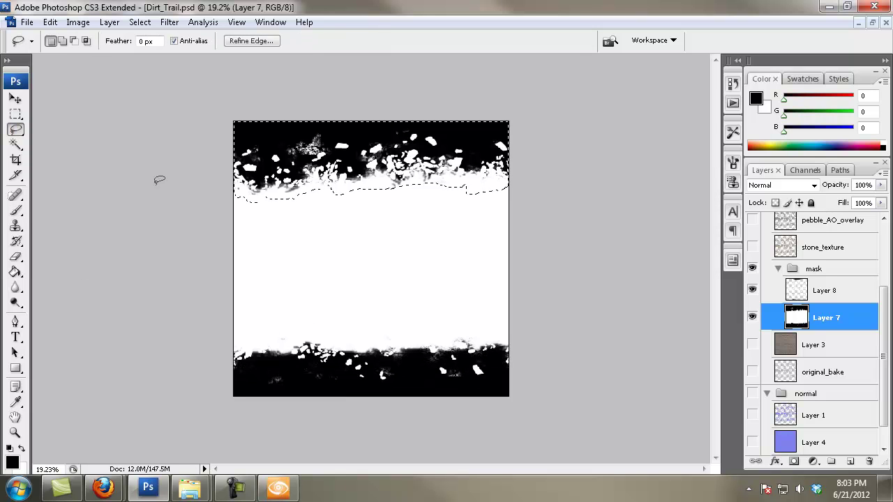
key(b)
mouse_move(262, 187)
mouse_down()
mouse_move(492, 176)
mouse_move(204, 197)
mouse_up()
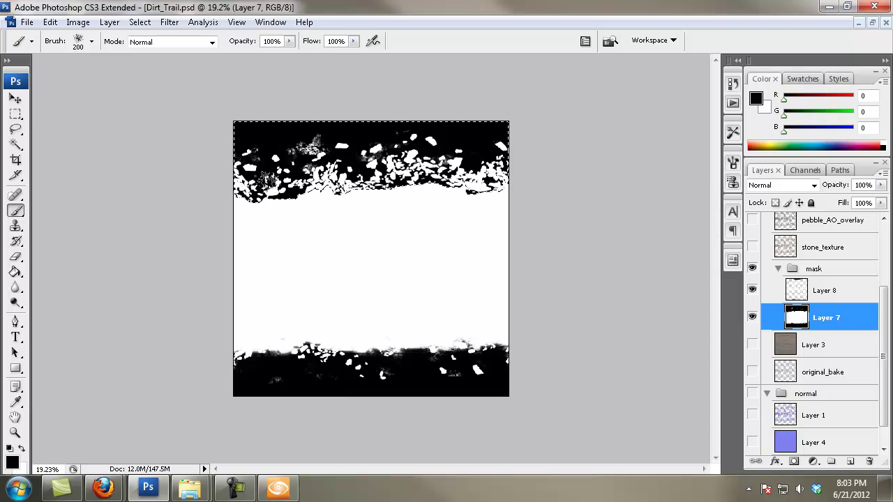
key(l)
drag(368, 336, 170, 408)
key(b)
drag(165, 334, 401, 356)
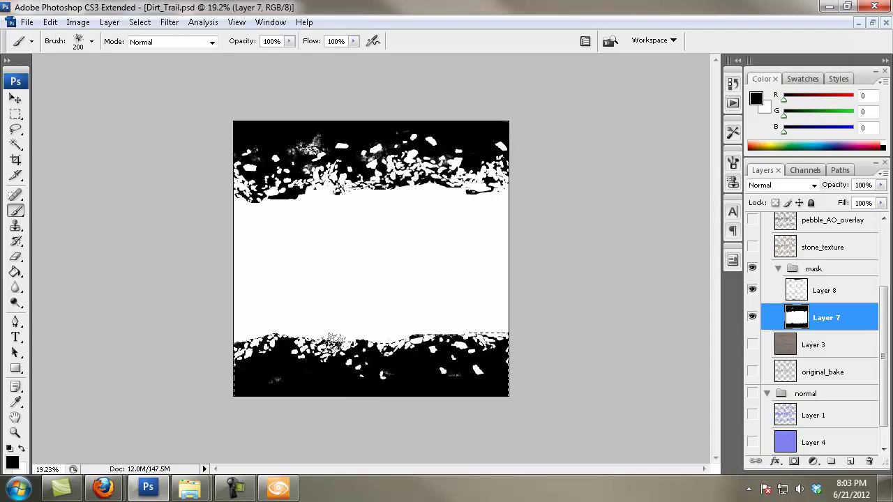
Paint white over the hard boundary of the upper edge and choose the 39 px speckled brush preset
key(x)
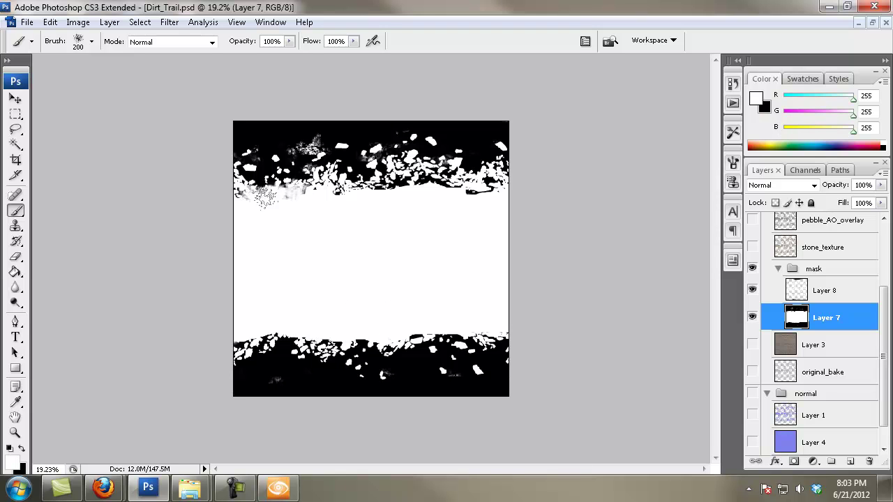
drag(247, 199, 410, 181)
click(585, 43)
click(656, 278)
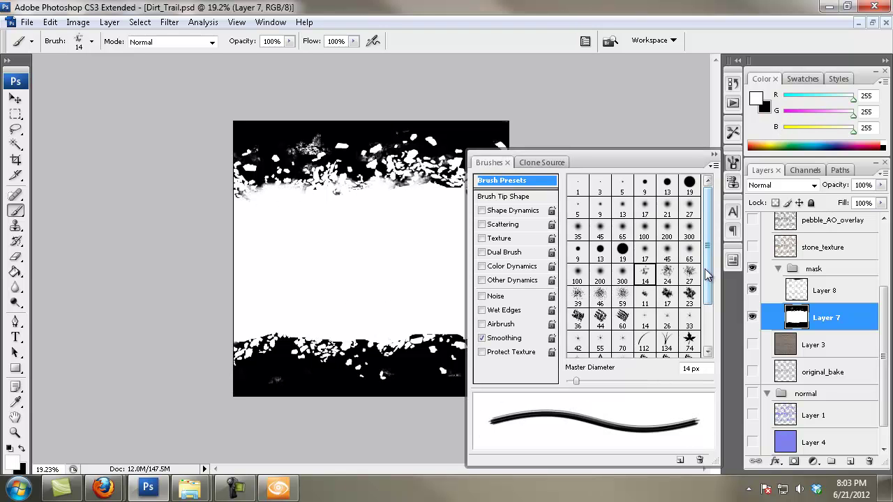
scroll(656, 279, down, 2)
click(672, 305)
click(646, 324)
click(622, 322)
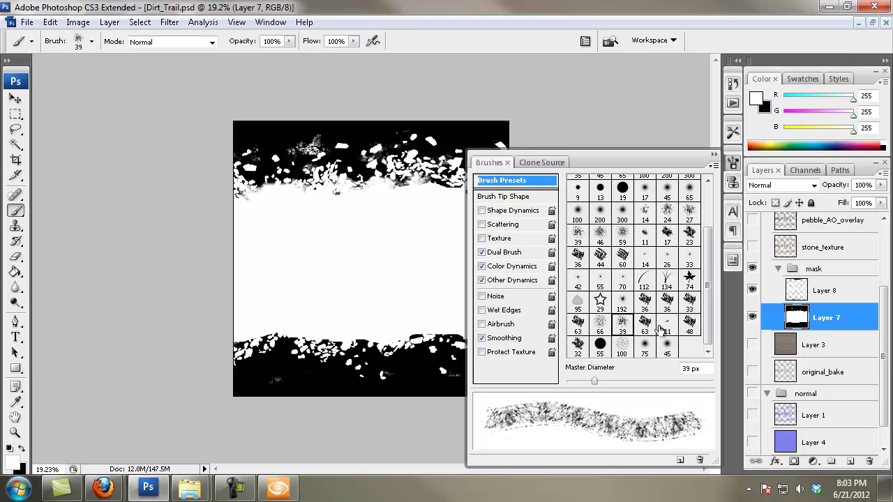
click(714, 155)
Enlarge the speckled brush to 300 px and paint along both edges to blend the pebbles into the white center
key(bracketright)
key(bracketright)
key(bracketright)
key(bracketright)
key(bracketright)
key(bracketright)
key(bracketright)
key(bracketright)
key(bracketright)
key(bracketright)
key(bracketright)
mouse_move(365, 188)
mouse_down()
mouse_move(335, 182)
mouse_move(433, 196)
mouse_move(403, 192)
mouse_move(473, 187)
mouse_move(243, 185)
mouse_move(350, 160)
mouse_move(377, 164)
mouse_up()
mouse_move(264, 344)
mouse_down()
mouse_move(354, 344)
mouse_move(506, 340)
mouse_move(307, 338)
mouse_move(244, 350)
mouse_move(262, 338)
mouse_move(433, 344)
mouse_move(501, 332)
mouse_move(441, 338)
mouse_up()
Merge Layer 8 into Layer 7 and move the mask group below the original_bake layer
scroll(478, 263, down, 2)
scroll(472, 250, up, 1)
click(831, 293)
key(ctrl+e)
drag(820, 272, 821, 353)
click(824, 346)
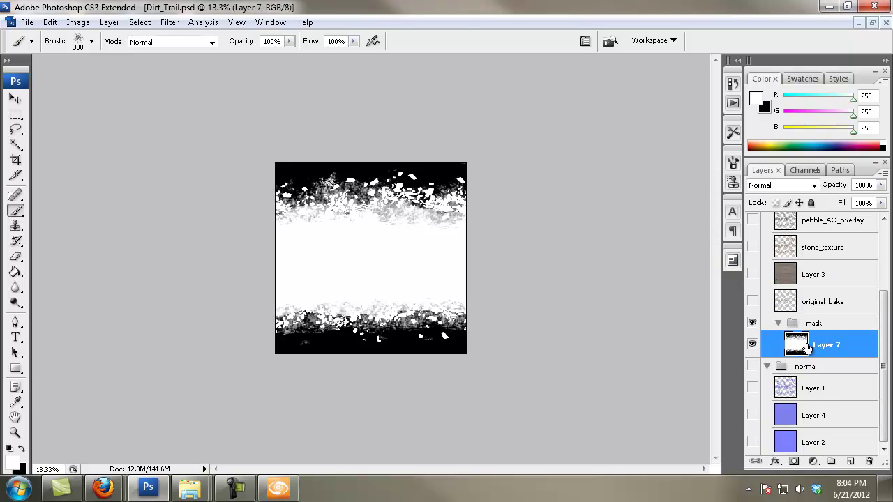
Create an alpha channel and paste the Layer 7 edge mask into it
click(806, 170)
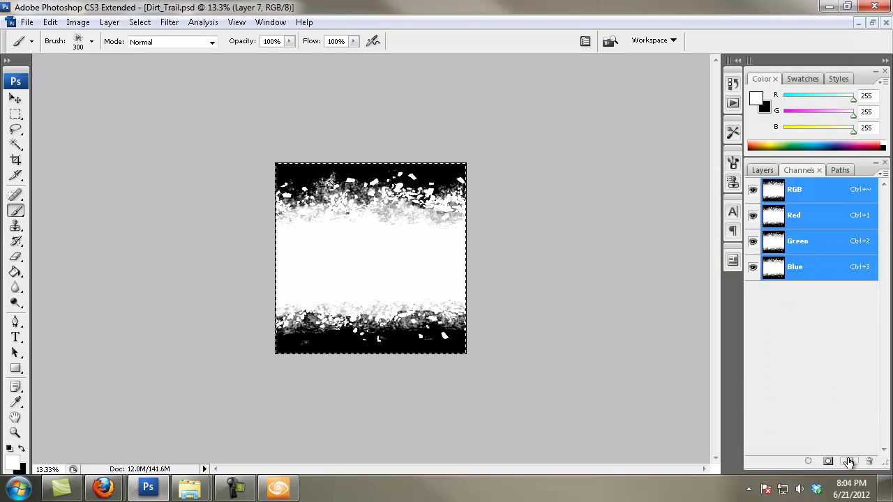
click(850, 462)
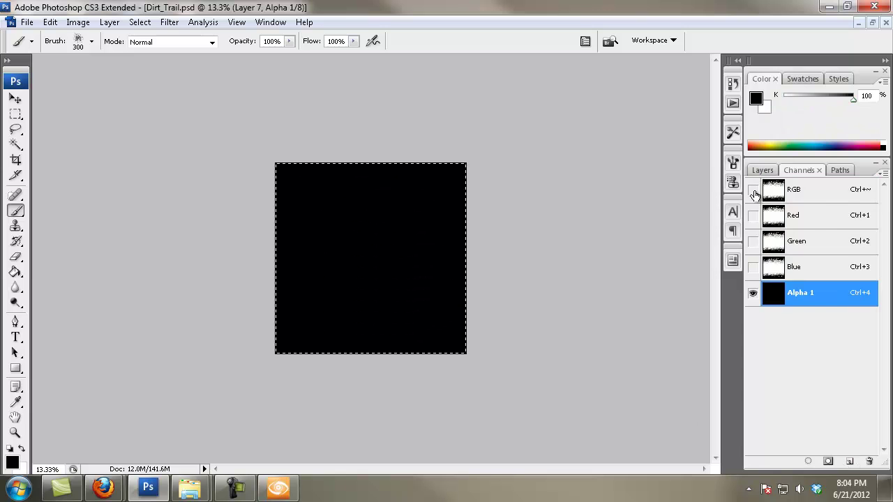
click(763, 170)
click(827, 345)
click(799, 171)
key(ctrl+4)
key(ctrl+v)
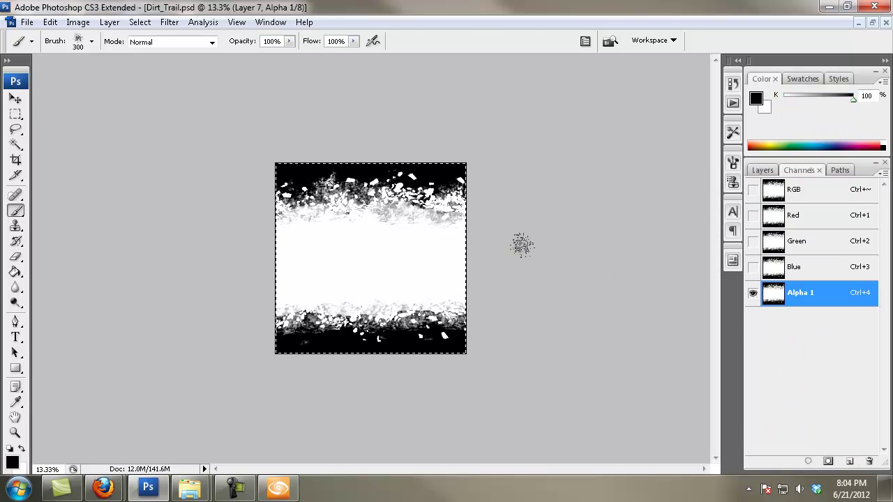
click(772, 180)
click(763, 170)
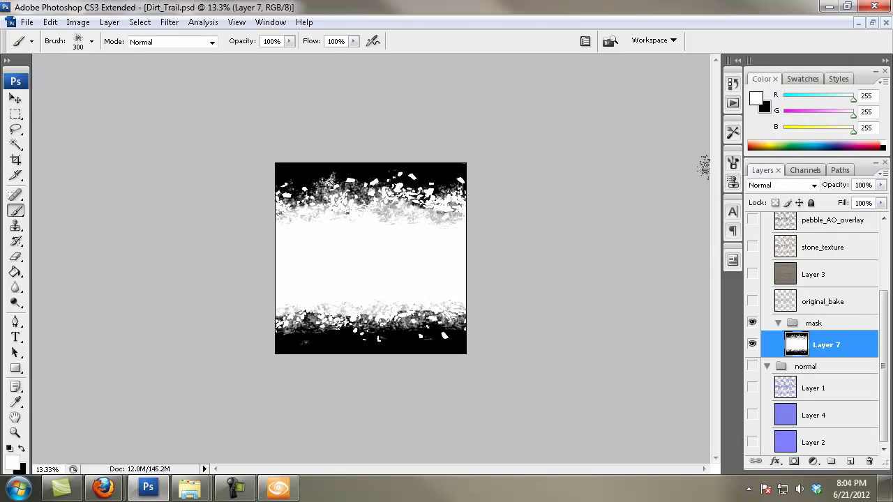
Turn the diffuse group's layers back on so the dirt texture covers the mask
click(752, 323)
scroll(754, 280, up, 3)
drag(752, 378, 753, 406)
Save the texture with its alpha channel as Dirt_Trail_Diffuse.tif using the DiffuseWithAlpha_highQ preset
click(26, 22)
click(54, 190)
click(488, 270)
click(363, 314)
click(402, 80)
click(610, 447)
drag(490, 18, 419, 4)
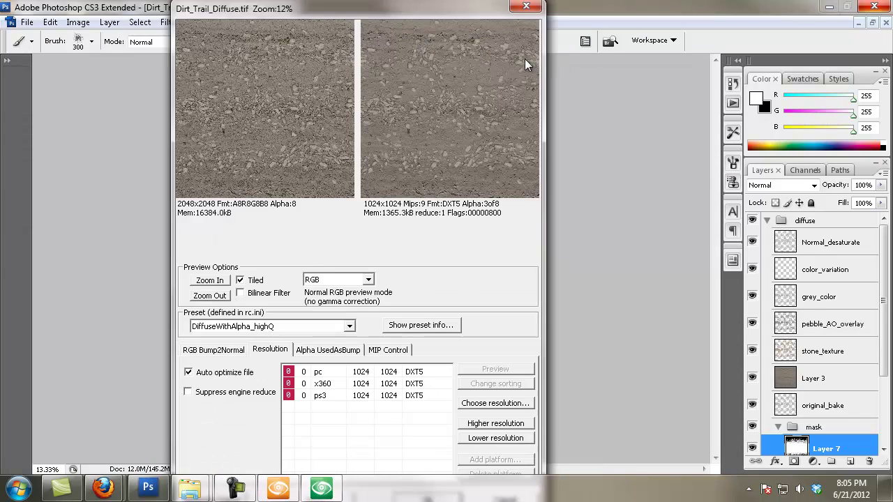
drag(343, 4, 358, 4)
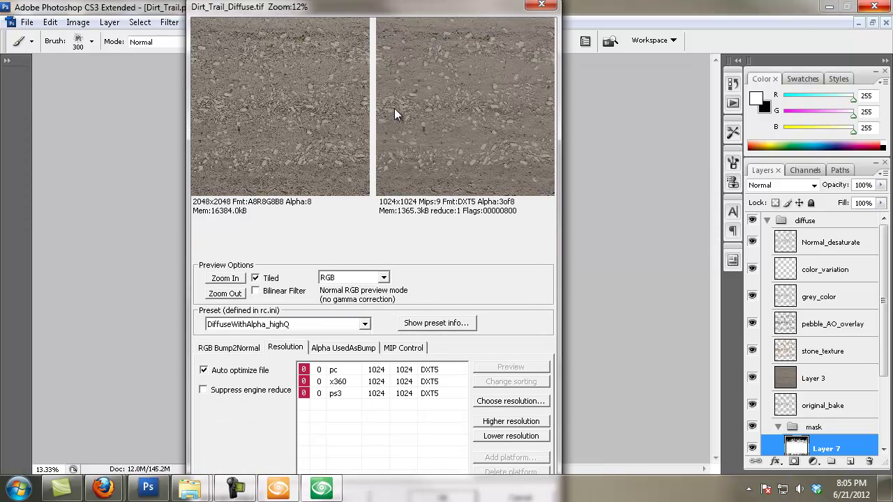
click(365, 324)
click(379, 5)
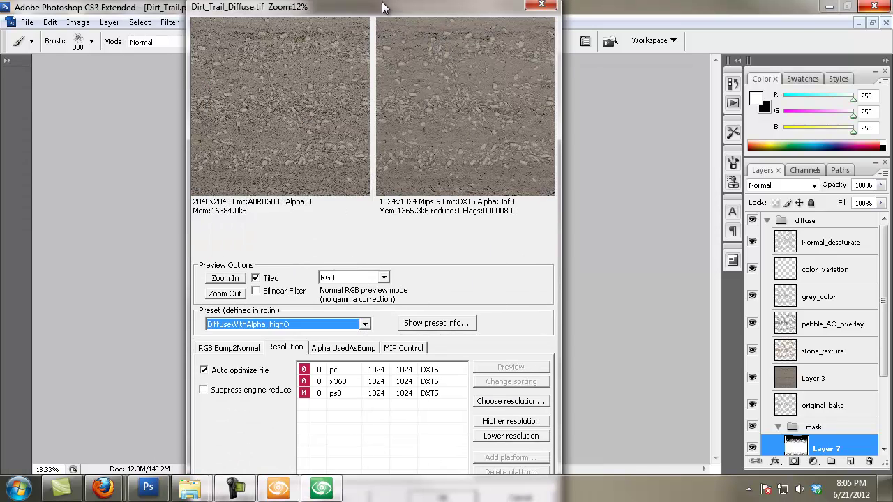
key(Return)
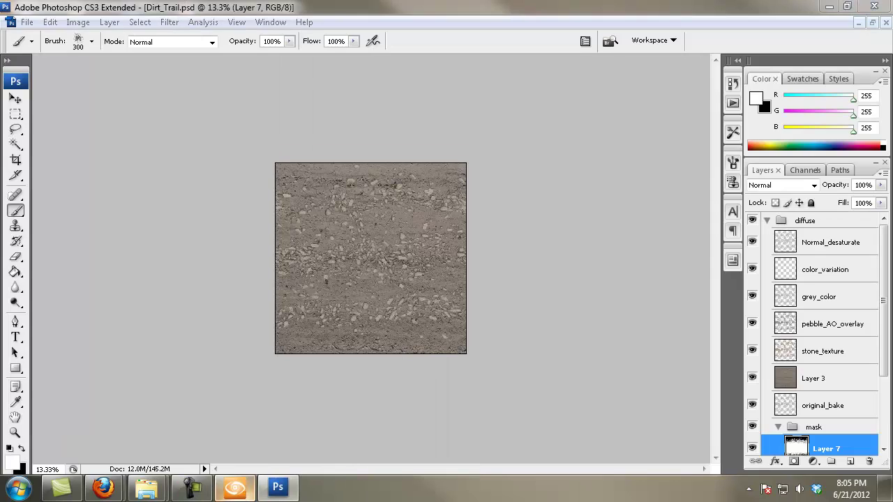
Switch to Sandbox and inspect the road's blended edges and the Dirt_Trail material's opacity, lighting and shader settings
click(237, 488)
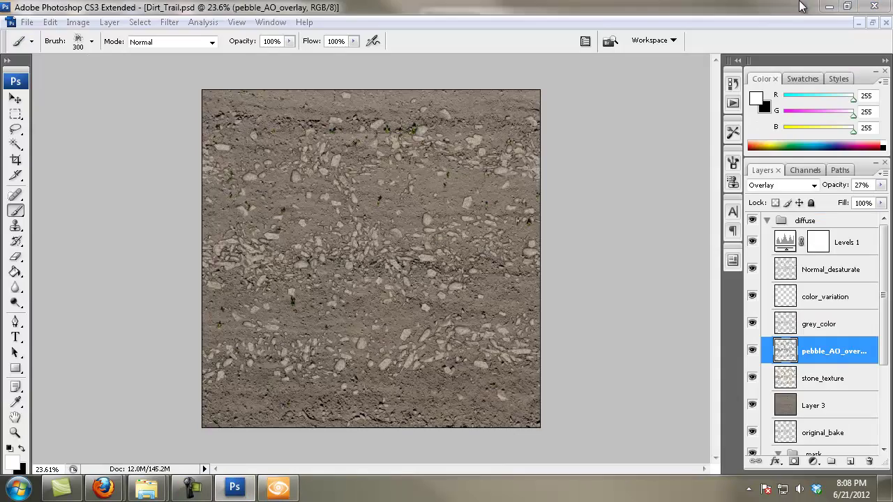
click(829, 6)
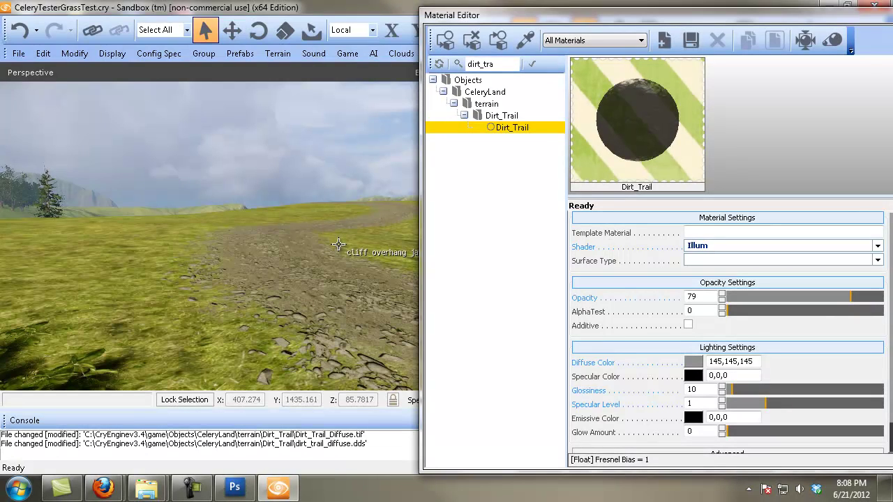
key(w)
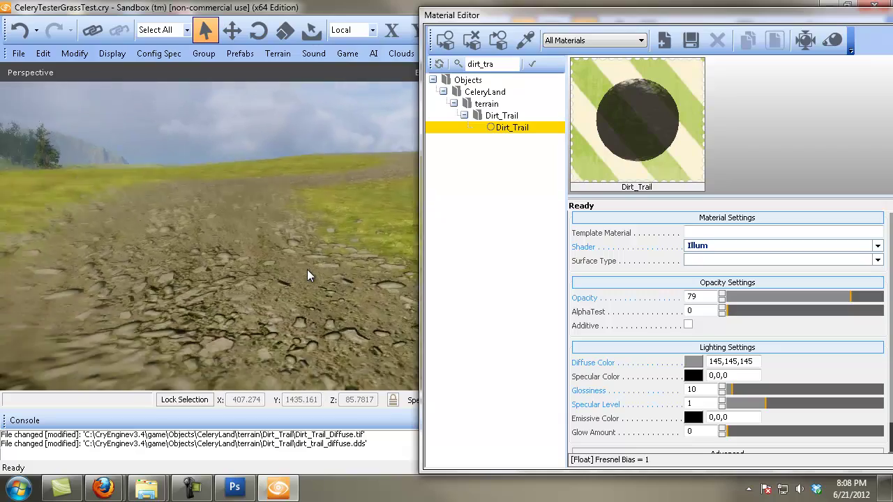
drag(614, 15, 326, 45)
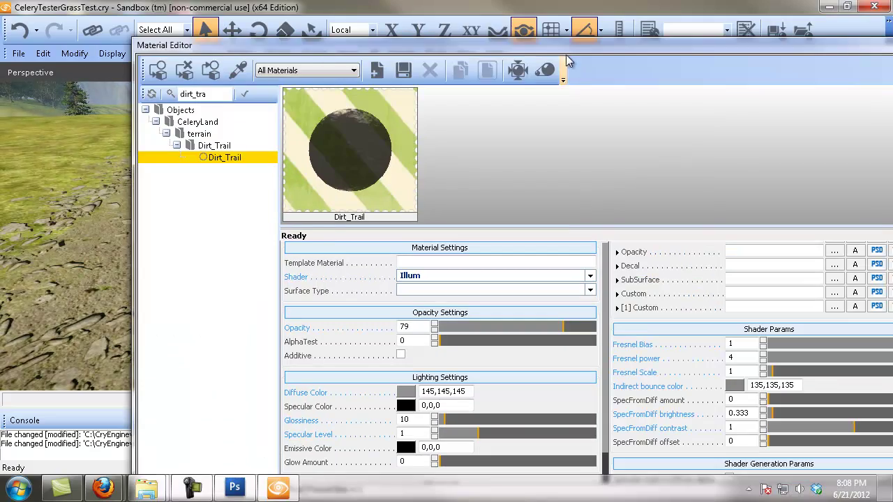
drag(608, 49, 492, 48)
drag(821, 282, 813, 247)
drag(479, 49, 892, 21)
right_click(350, 202)
key(w)
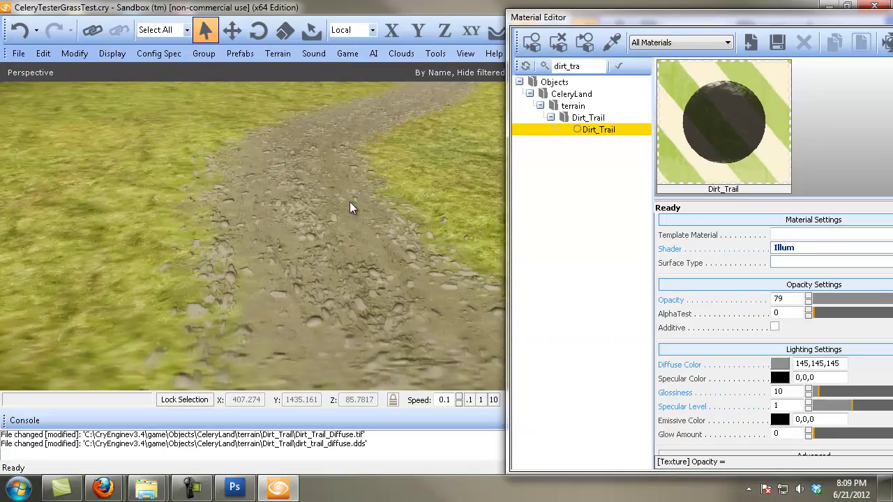
Enter game mode and walk along the trail to examine how its edges blend into the grass
key(ctrl+g)
key(w)
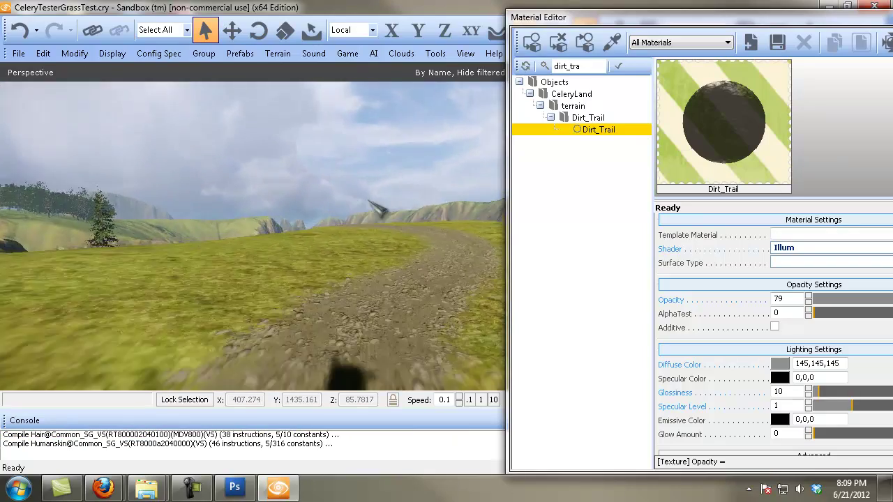
key(w)
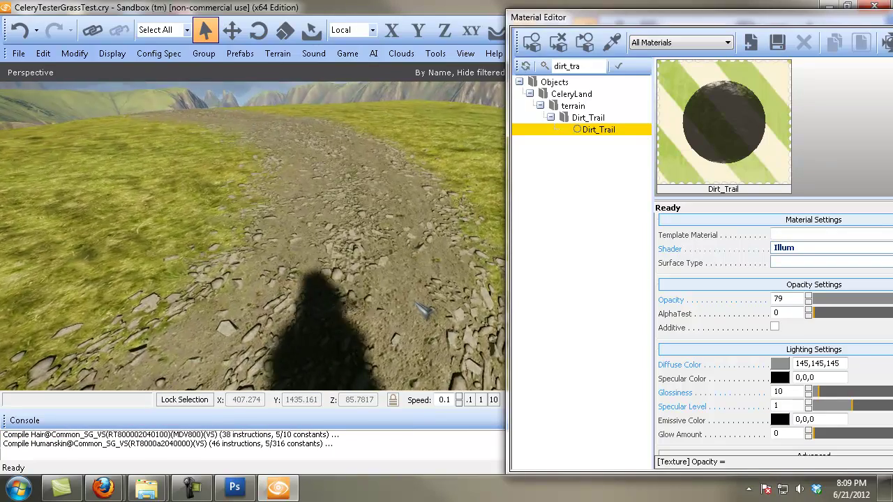
key(w)
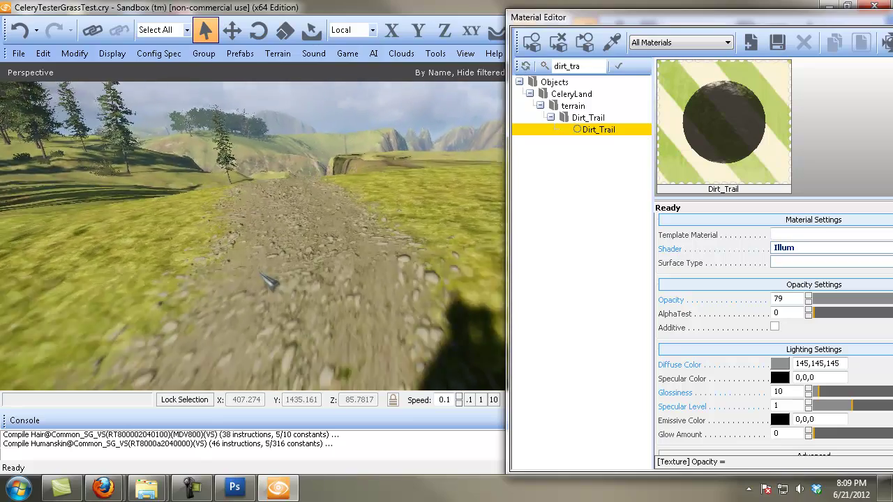
key(w)
key(w)
key(w)
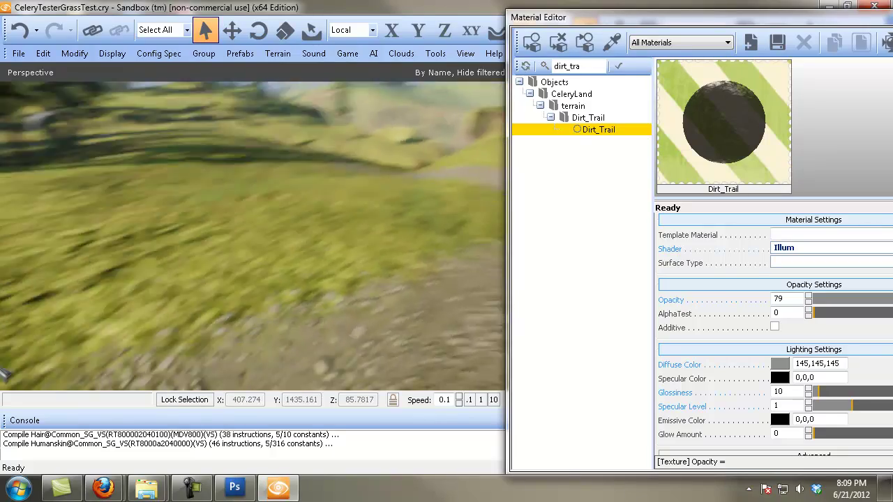
key(w)
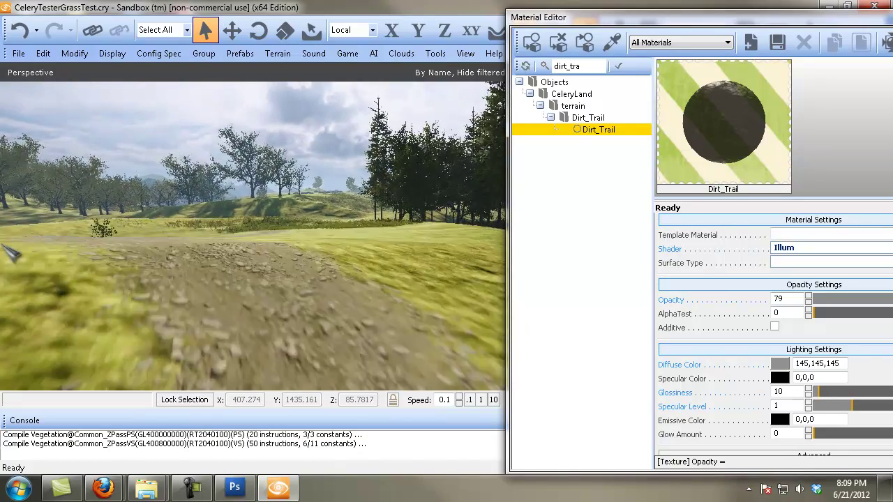
key(w)
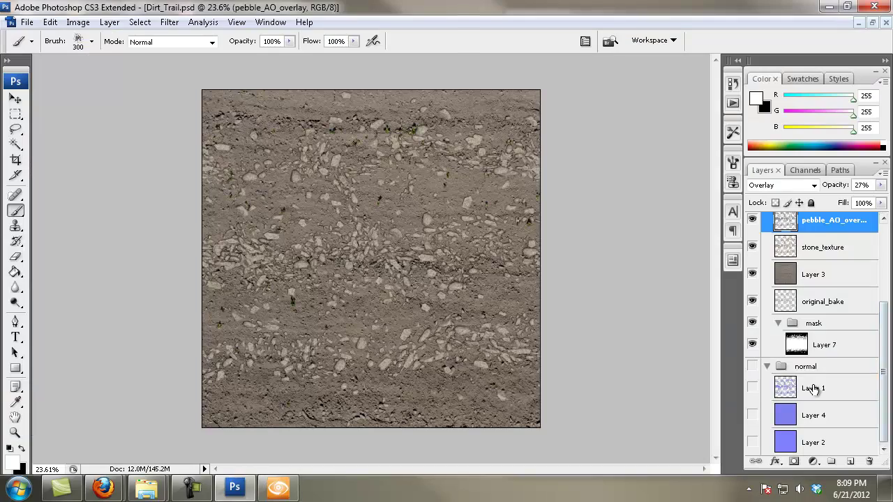
Switch to Photoshop, show only the normal group, duplicate it and merge the duplicate into a single layer
click(814, 390)
click(818, 373)
click(753, 366)
alt+click(753, 367)
drag(823, 367, 850, 462)
right_click(802, 366)
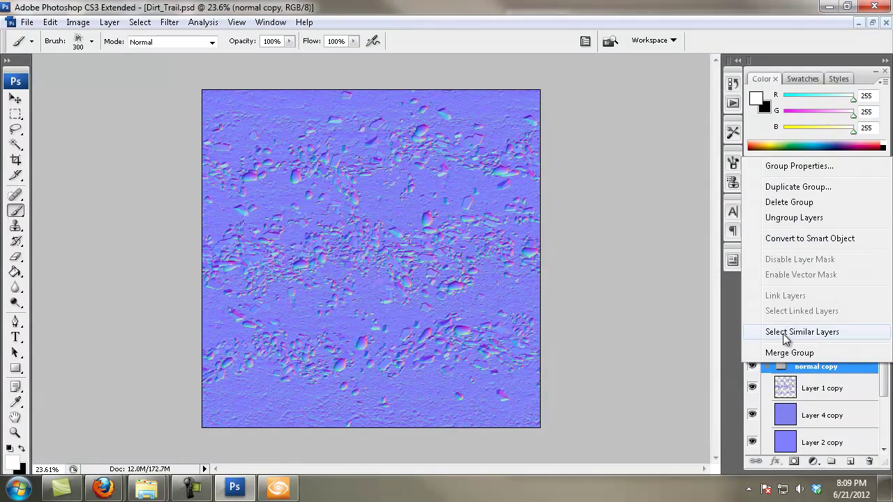
click(775, 353)
Copy the merged normal map, load it from the clipboard into CrazyBump and open its specularity map
key(ctrl+a)
click(18, 488)
text(cra)
click(53, 61)
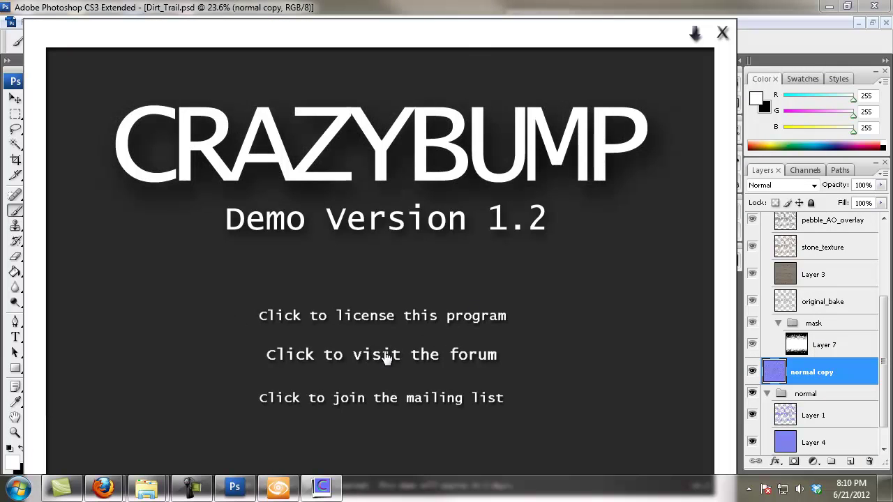
drag(598, 37, 612, 18)
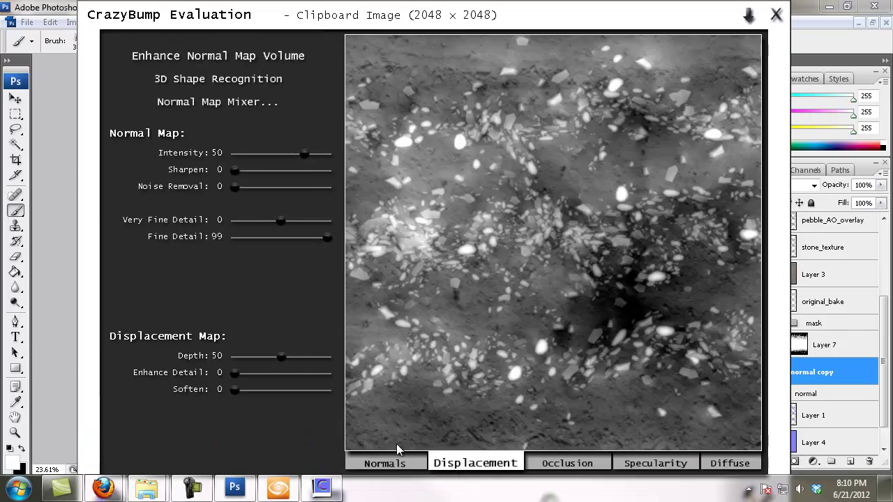
click(391, 463)
click(617, 464)
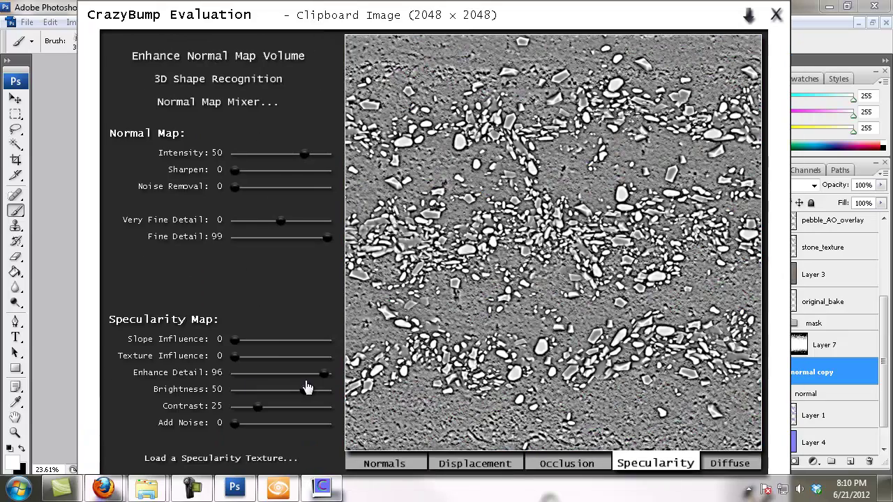
Adjust the specularity map's slope influence, texture influence and enhance detail, and set its contrast to 14
drag(271, 340, 323, 378)
drag(325, 373, 305, 395)
mouse_move(257, 413)
mouse_down()
mouse_move(239, 413)
mouse_move(247, 412)
mouse_up()
drag(322, 377, 303, 377)
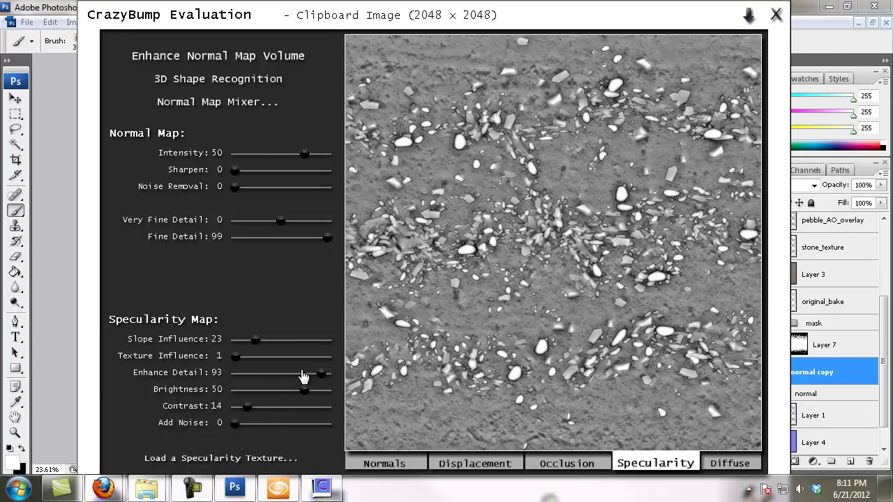
drag(236, 357, 273, 345)
click(258, 342)
drag(513, 10, 0, 18)
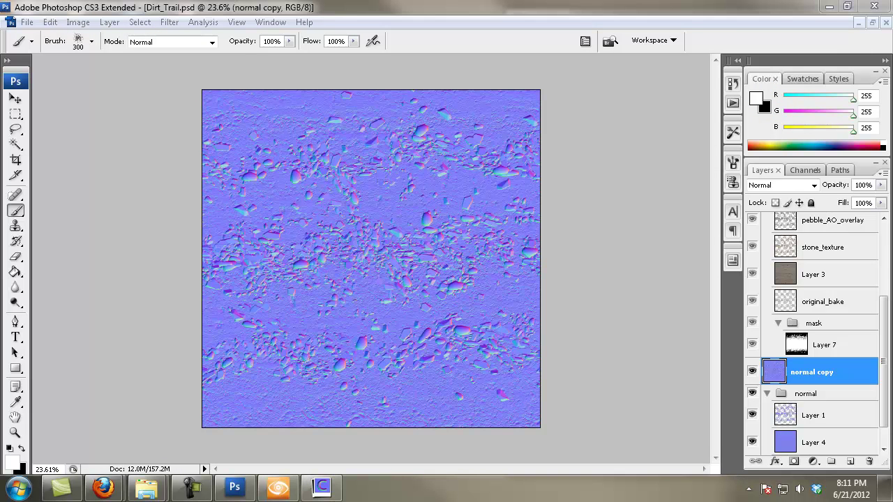
In Photoshop, add a new layer above the normal group and place it in a new group named spec
ctrl+click(775, 372)
click(844, 395)
click(850, 461)
drag(823, 417, 804, 384)
click(831, 461)
double_click(812, 394)
text(spec)
key(Return)
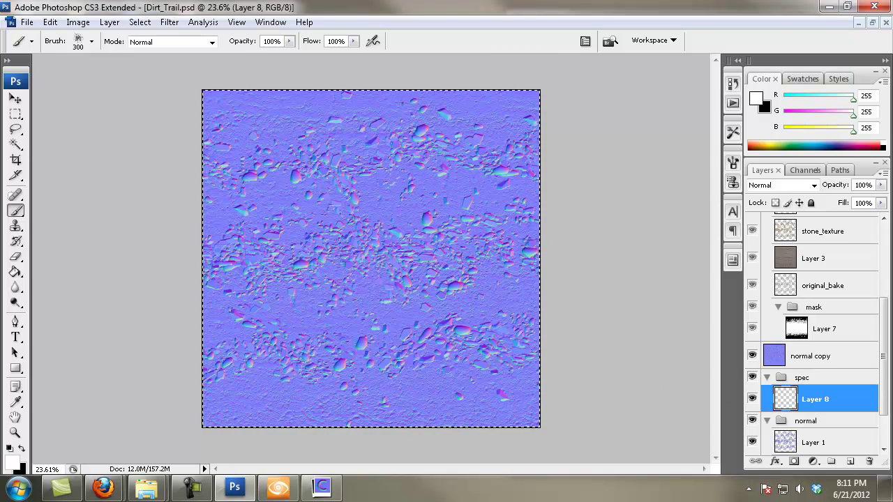
key(ctrl+d)
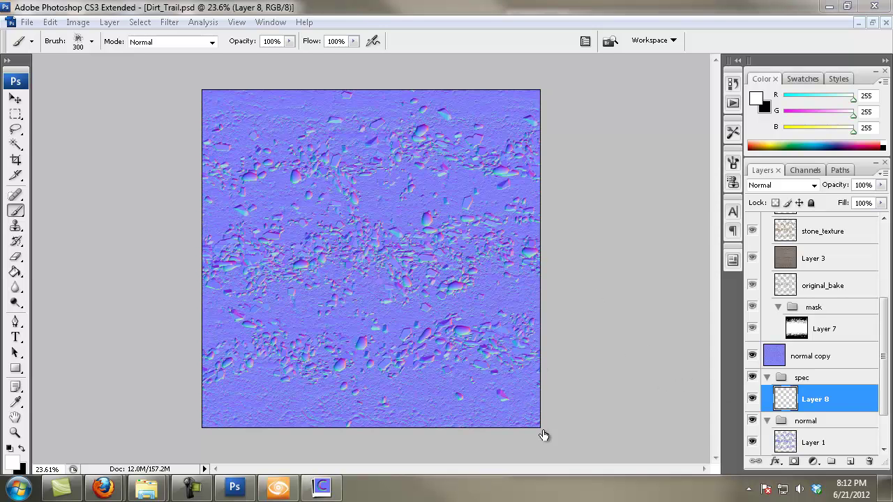
Paste the CrazyBump specularity map into the spec group's layer and delete the normal copy layer
click(828, 404)
key(ctrl+v)
click(800, 360)
click(869, 461)
click(401, 195)
click(802, 372)
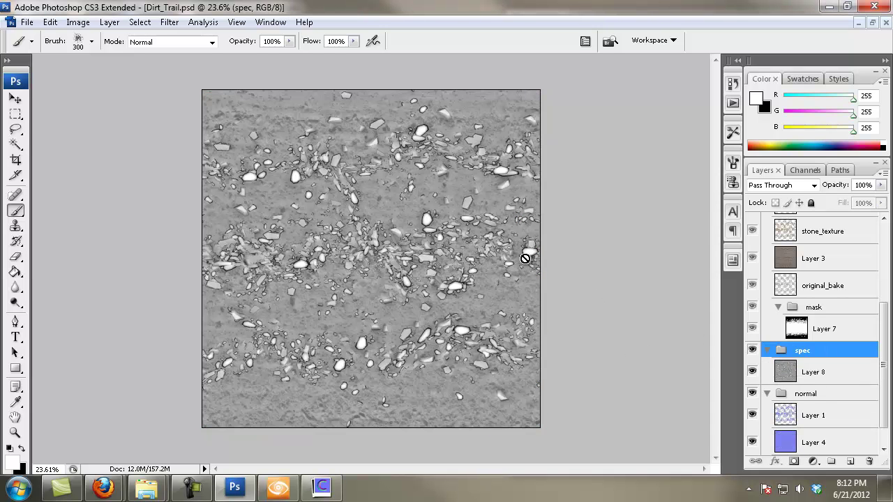
Save a copy of the spec texture in the Dirt_Trail folder as Dirt_Trail_Specular.tif in CryTIFPlugin format
click(799, 350)
click(26, 22)
click(74, 197)
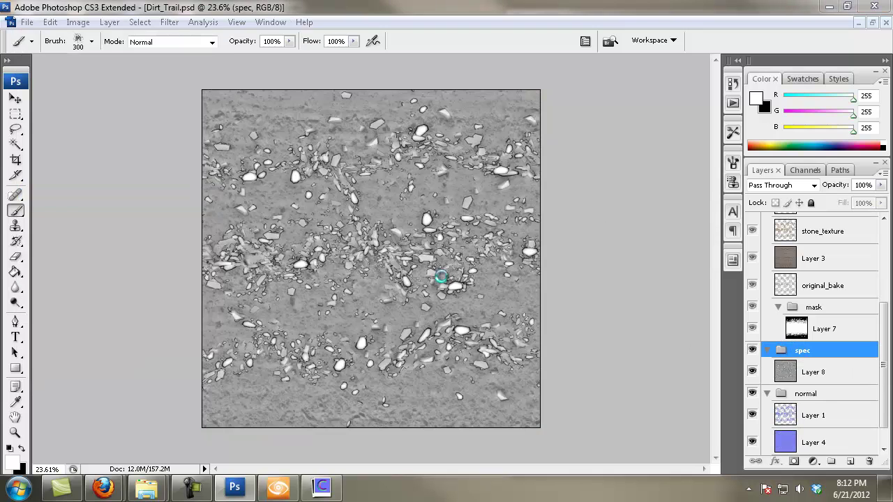
key(ctrl+shift+s)
click(429, 270)
click(390, 316)
click(377, 79)
drag(376, 249, 356, 250)
text(Specular.tif)
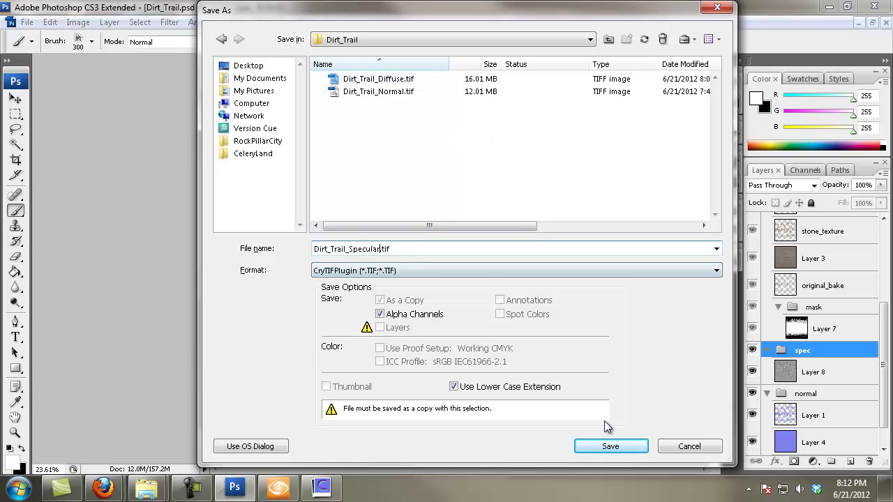
click(605, 445)
Export the specular TIFF with the Specular_lowQ preset
click(391, 323)
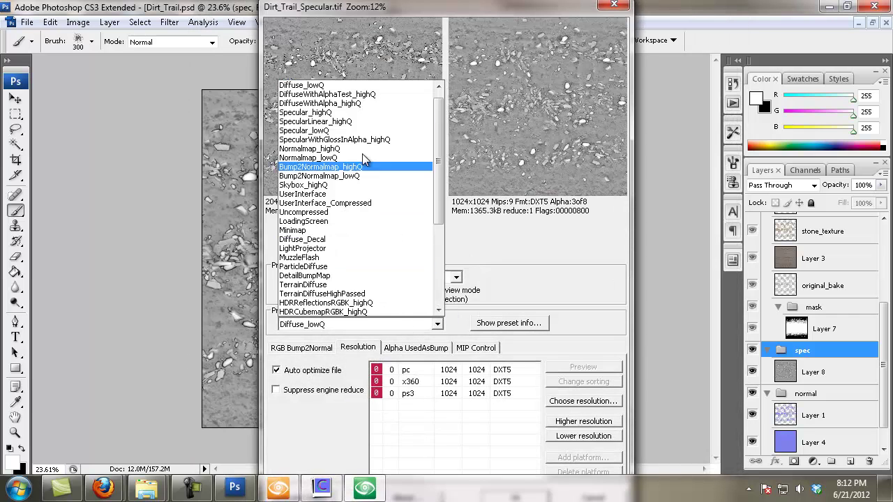
click(335, 131)
key(Return)
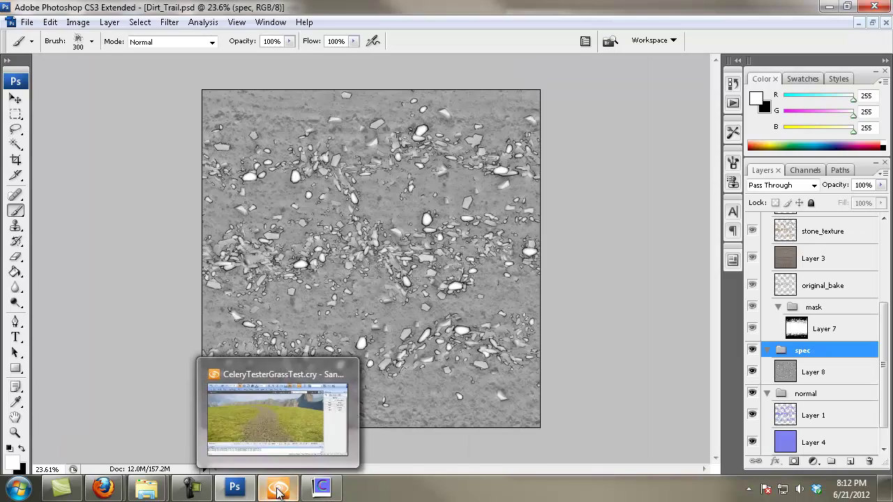
Switch to Sandbox and assign dirt_trail_specular.dds as the specular map of the Dirt_Trail material
click(278, 488)
drag(679, 17, 233, 11)
click(748, 225)
click(768, 239)
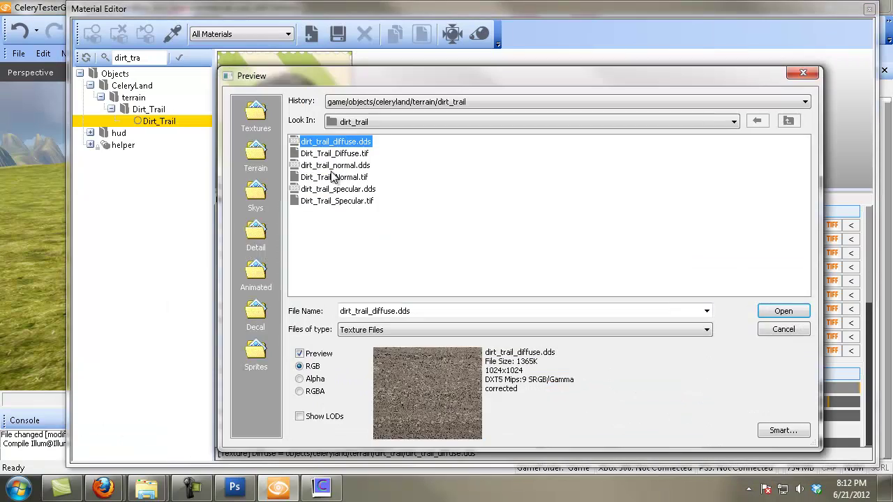
click(347, 189)
click(776, 311)
drag(315, 11, 824, 11)
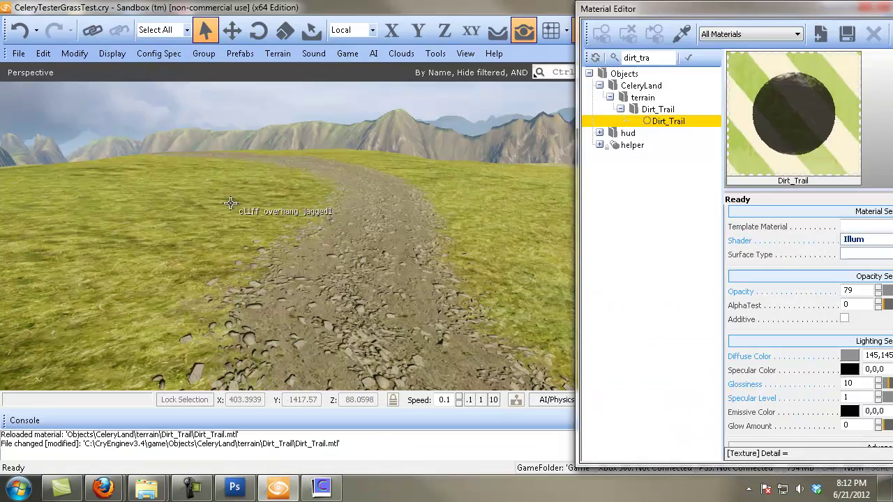
Set the Dirt_Trail material's glossiness to 34 and its specular color to 165,165,165, and check the trail in the viewport
key(w)
drag(762, 11, 644, 12)
drag(725, 388, 741, 386)
click(687, 371)
drag(542, 274, 543, 179)
click(384, 359)
key(w)
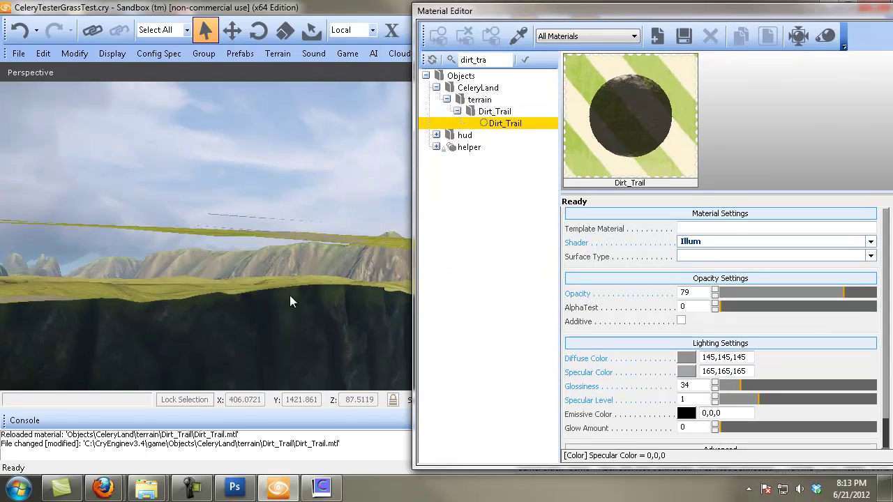
drag(298, 317, 310, 341)
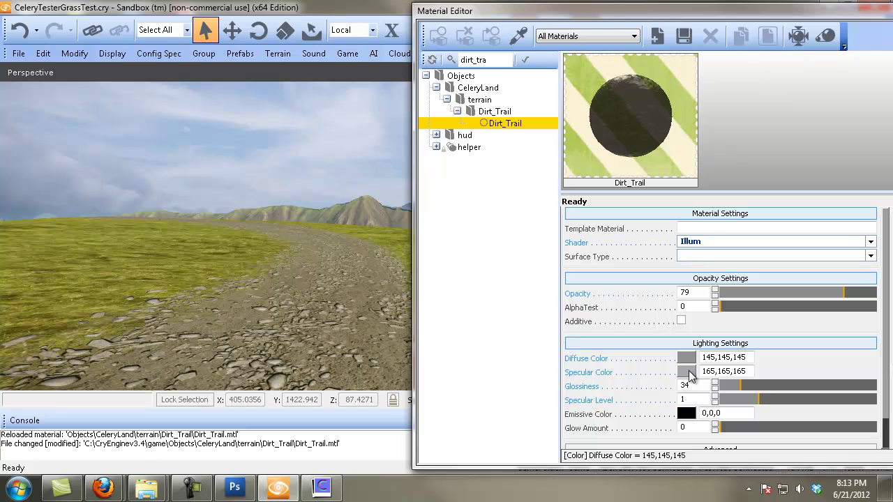
Darken the Dirt_Trail material's specular color and fine-tune its specular highlight settings
click(689, 375)
mouse_move(542, 180)
mouse_down()
mouse_move(542, 124)
mouse_move(543, 197)
mouse_up()
click(384, 358)
drag(770, 382, 757, 398)
drag(586, 21, 383, 29)
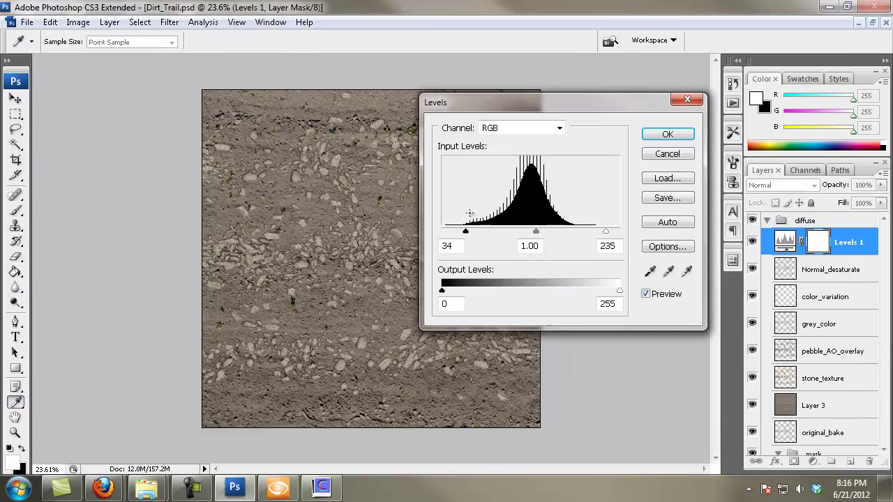
In Photoshop, raise the black input level of the diffuse group's Levels 1 adjustment to darken the texture
mouse_move(466, 231)
mouse_down()
mouse_move(498, 231)
mouse_move(488, 231)
mouse_up()
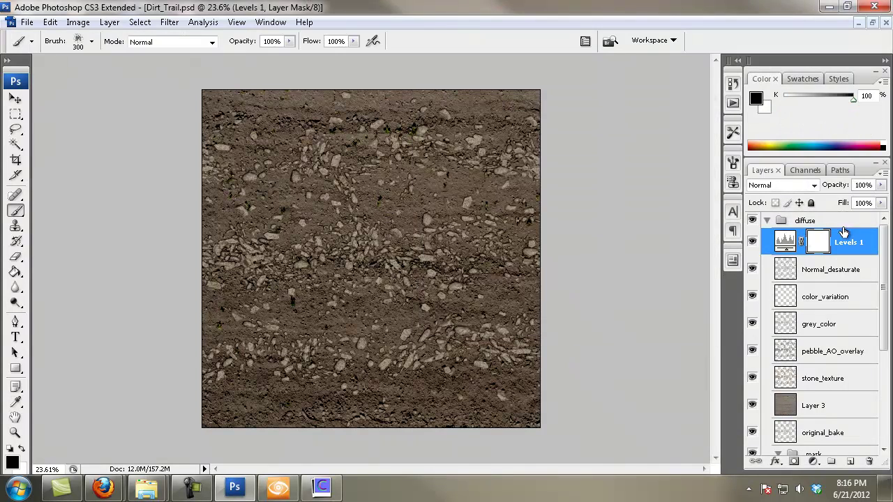
double_click(816, 244)
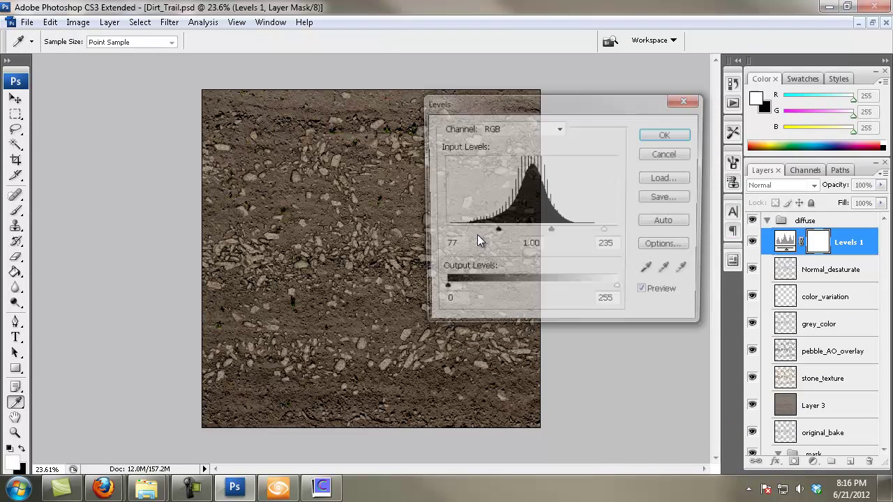
drag(477, 235, 502, 232)
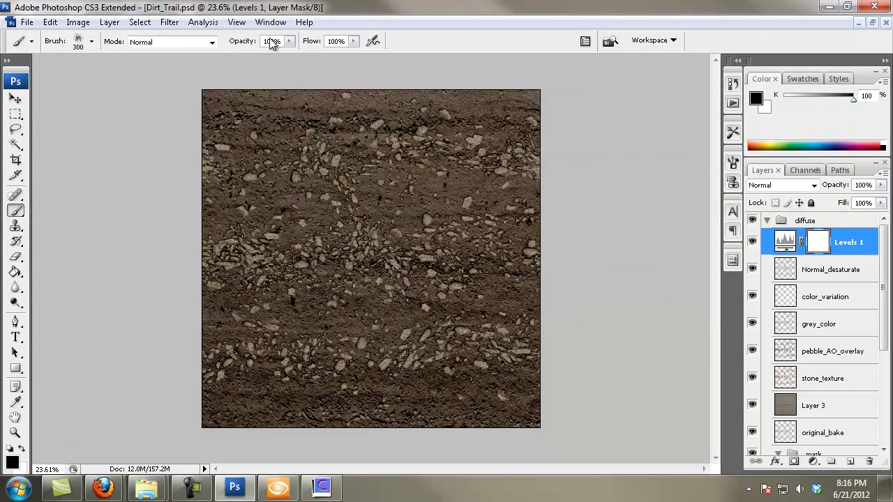
Paint faint black onto the Levels 1 mask at 20% brush opacity and adjust the brush options
key(2)
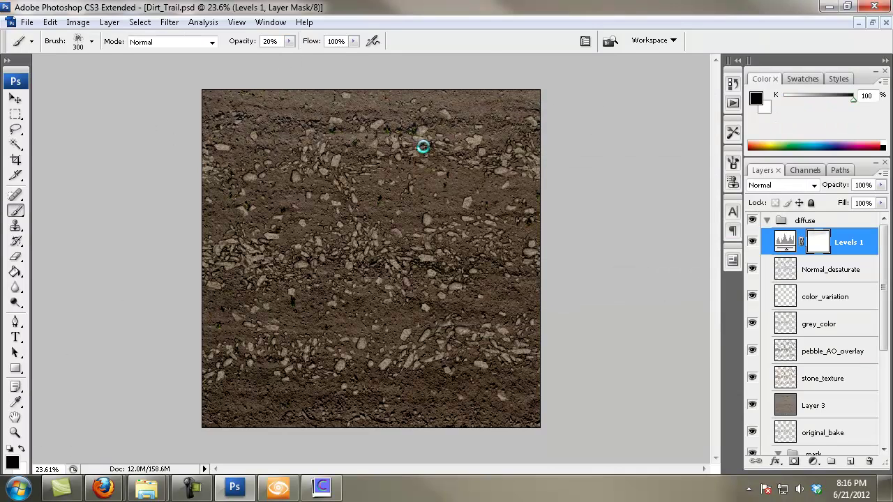
drag(205, 255, 207, 255)
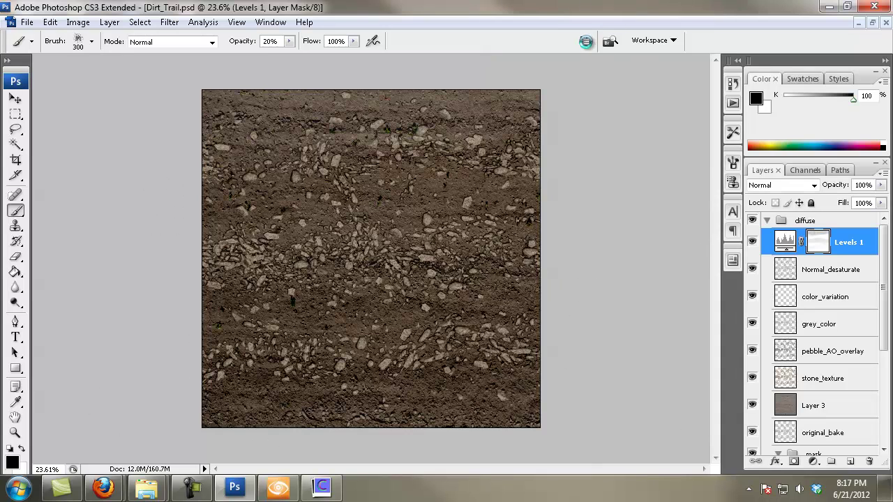
click(586, 42)
click(666, 211)
click(715, 156)
Paint broad black strokes along the stone bands on the Levels 1 mask with an enlarged brush
key(bracketright)
key(bracketright)
key(bracketright)
key(bracketright)
key(bracketright)
key(bracketright)
key(bracketright)
key(bracketright)
key(bracketright)
key(bracketright)
key(bracketright)
key(bracketright)
key(bracketright)
key(bracketright)
mouse_move(216, 125)
mouse_down()
mouse_move(683, 108)
mouse_move(541, 146)
mouse_up()
key(bracketleft)
key(bracketleft)
key(bracketleft)
key(bracketleft)
mouse_move(541, 244)
mouse_down()
mouse_move(533, 260)
mouse_move(280, 348)
mouse_move(552, 358)
mouse_move(293, 419)
mouse_move(189, 361)
mouse_move(135, 350)
mouse_up()
drag(168, 143, 519, 149)
drag(188, 290, 266, 290)
Invert the Levels 1 mask so that the darkening follows the painted stone bands, and compare the result
scroll(497, 261, down, 5)
scroll(502, 261, up, 3)
key(ctrl+i)
key(ctrl+i)
key(ctrl+z)
scroll(558, 231, down, 4)
scroll(550, 273, up, 3)
scroll(482, 216, up, 1)
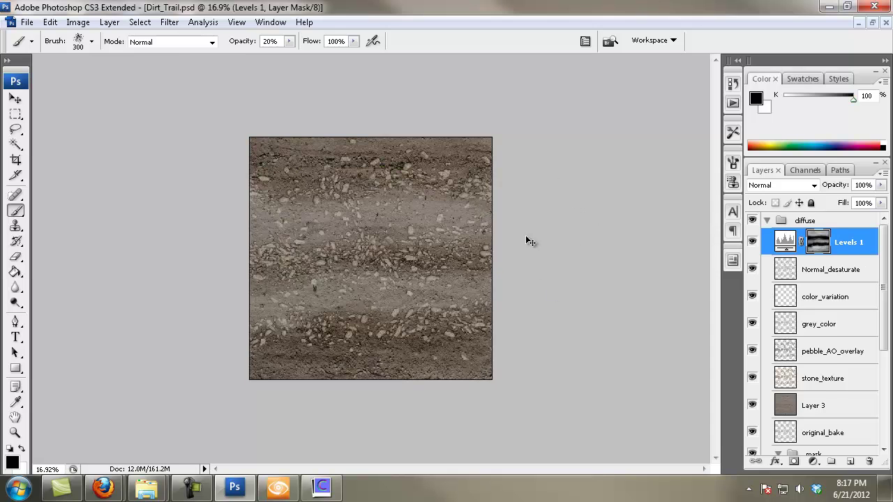
Soften the Levels 1 mask with Levels by lowering its white input level and raising its black output level
key(ctrl+l)
drag(769, 347, 737, 347)
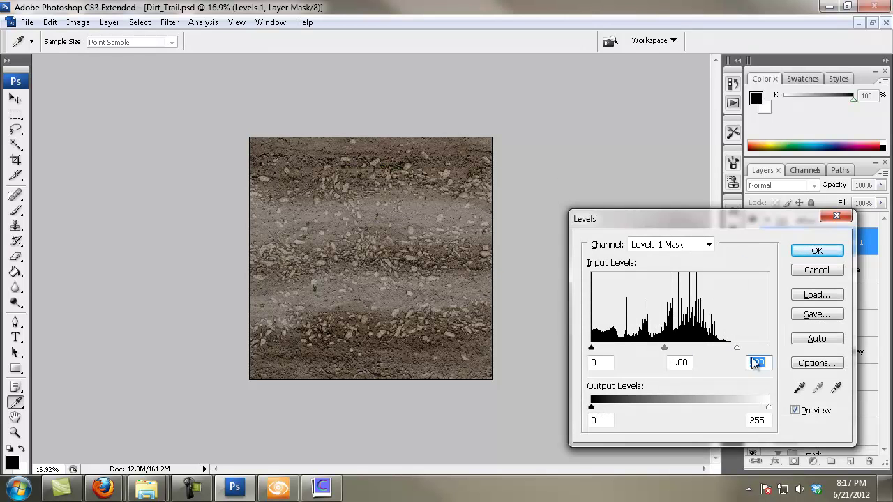
drag(592, 408, 648, 407)
mouse_move(737, 347)
mouse_down()
mouse_move(730, 353)
mouse_move(746, 346)
mouse_up()
click(809, 251)
scroll(541, 254, down, 5)
scroll(493, 296, up, 4)
scroll(496, 292, up, 2)
Save the updated diffuse texture over Dirt_Trail_Diffuse.tif in CryTIFPlugin format
click(26, 22)
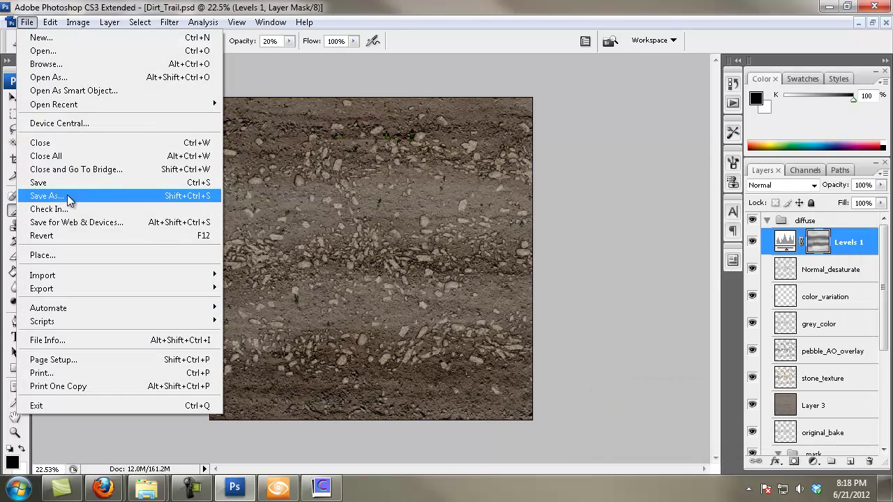
click(49, 179)
click(403, 271)
click(403, 317)
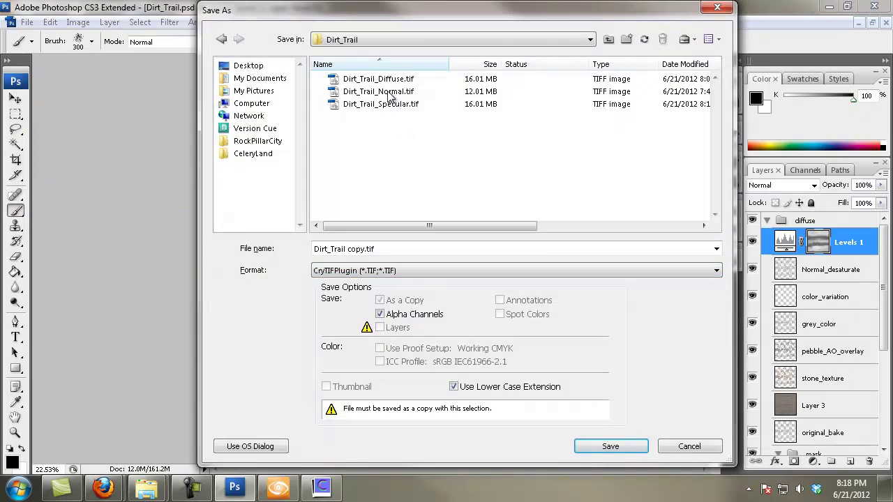
double_click(378, 79)
click(496, 289)
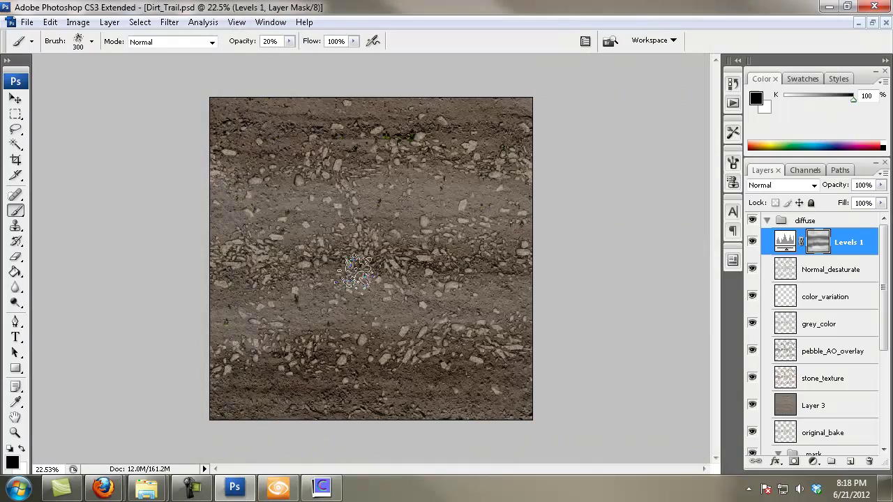
Switch to Sandbox, take the selection off the forest road and hide the viewport helpers
click(322, 487)
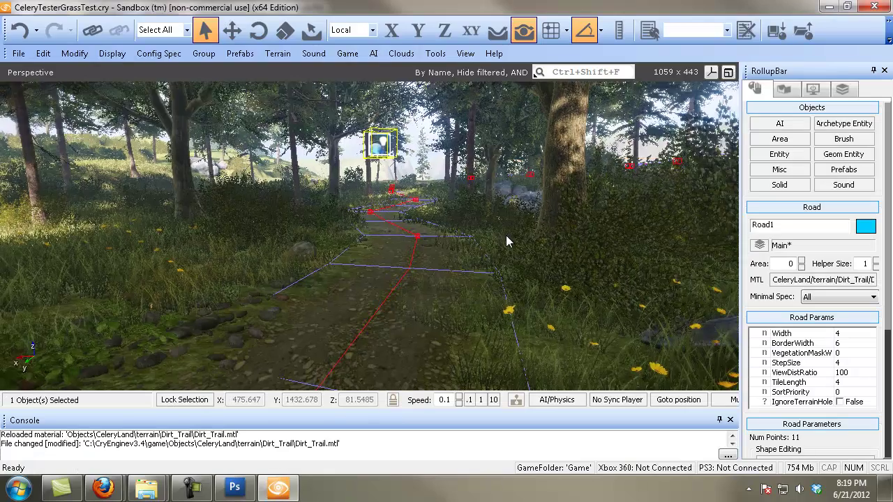
click(438, 153)
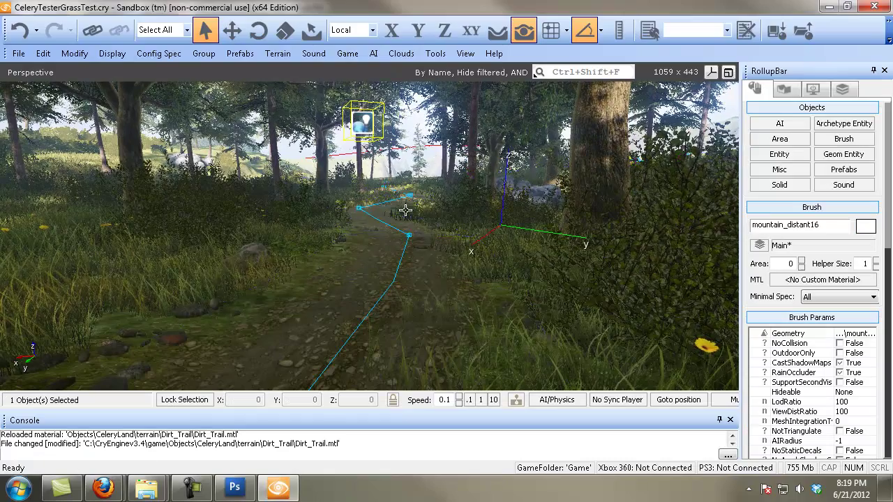
click(519, 218)
click(427, 167)
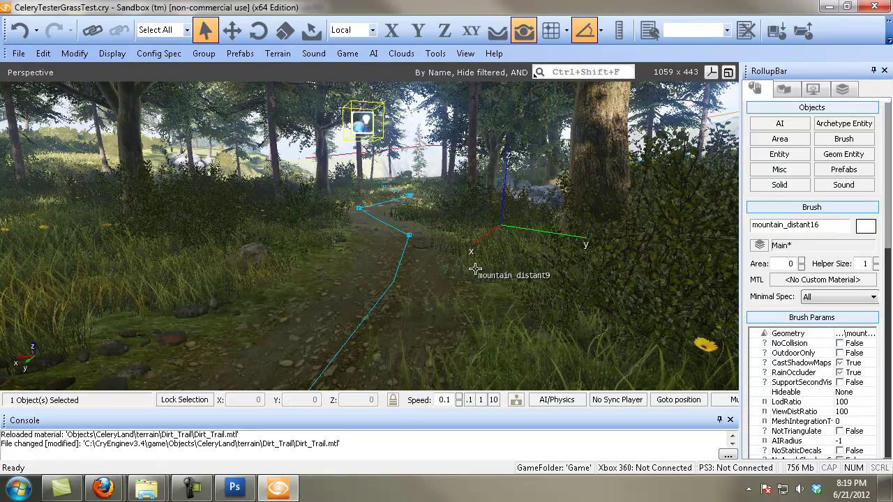
key(shift+space)
click(540, 275)
right_click(513, 310)
Fly along the forest trail to examine how the finished road texture blends with the terrain
key(w)
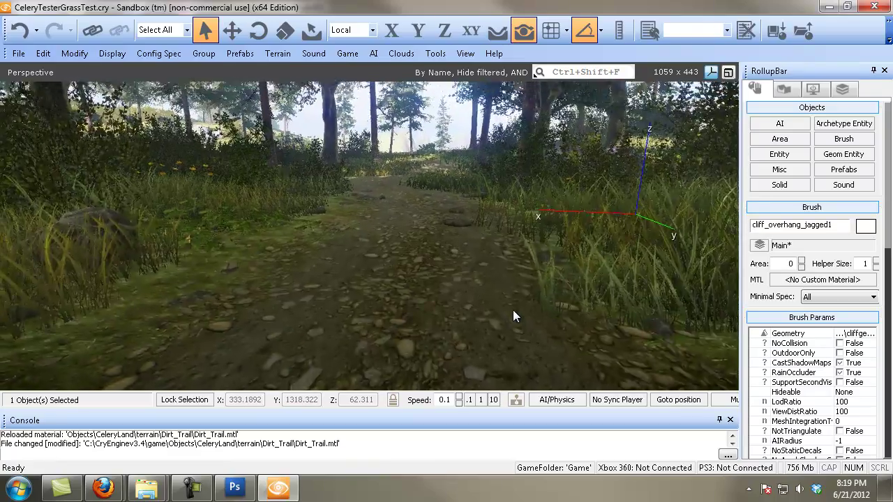
key(s)
key(w)
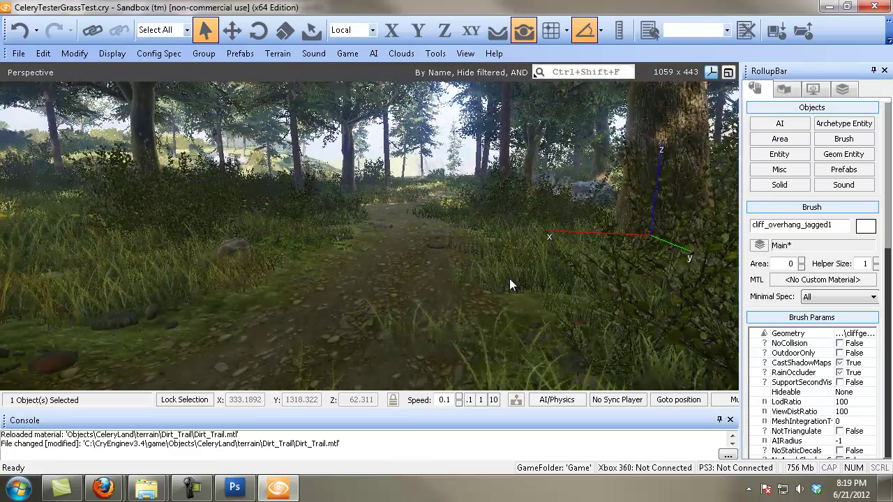
key(w)
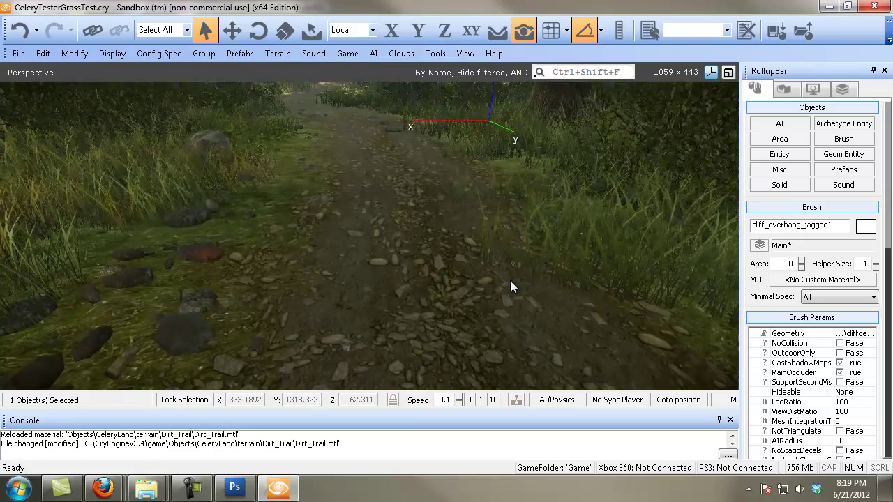
key(w)
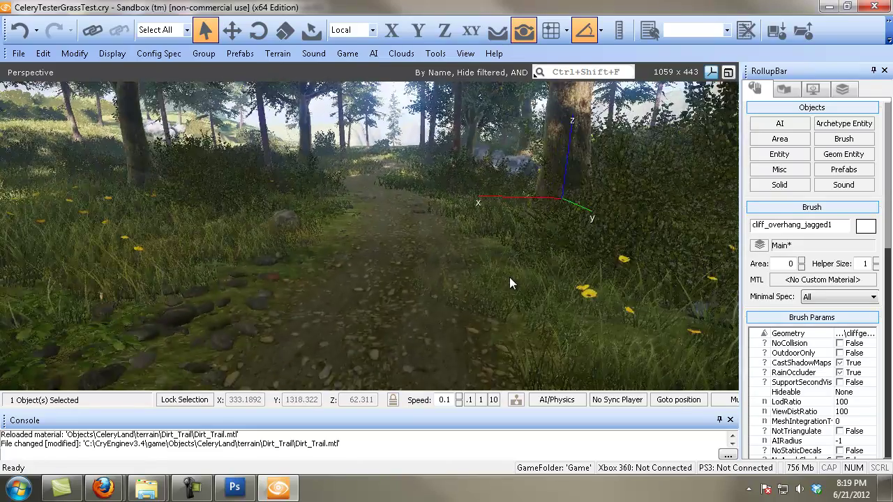